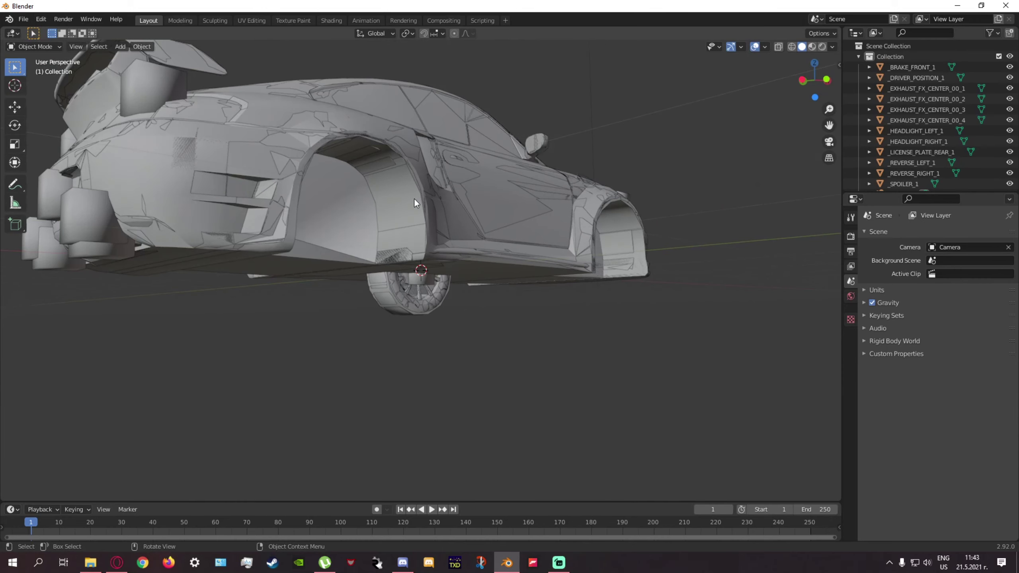
- Widen and heighten the Outliner so the car's full object names and more of the collection fit in it
middle_click_drag(350, 299, 151, 278)
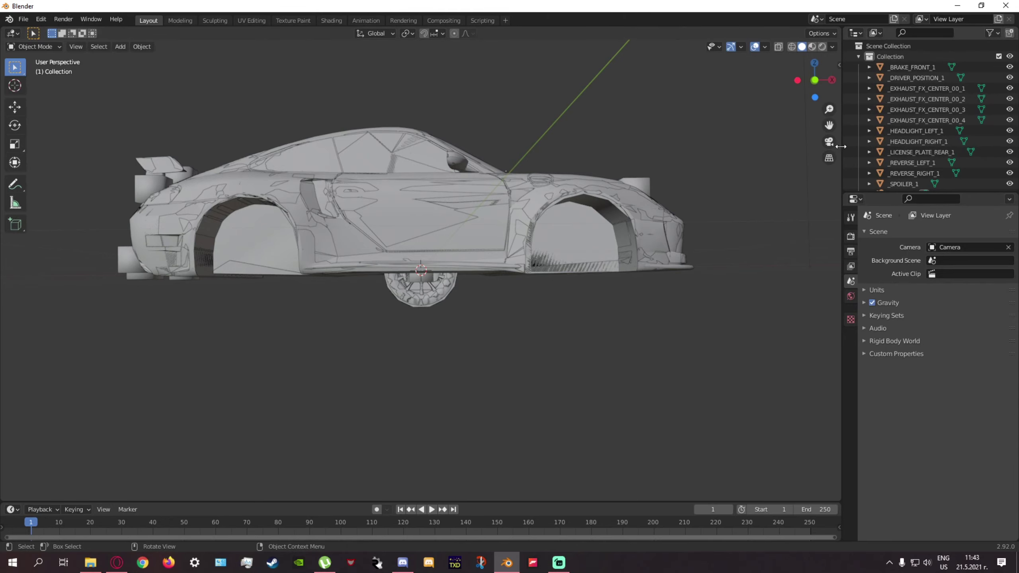
left_click_drag(843, 188, 655, 188)
left_click_drag(772, 190, 763, 387)
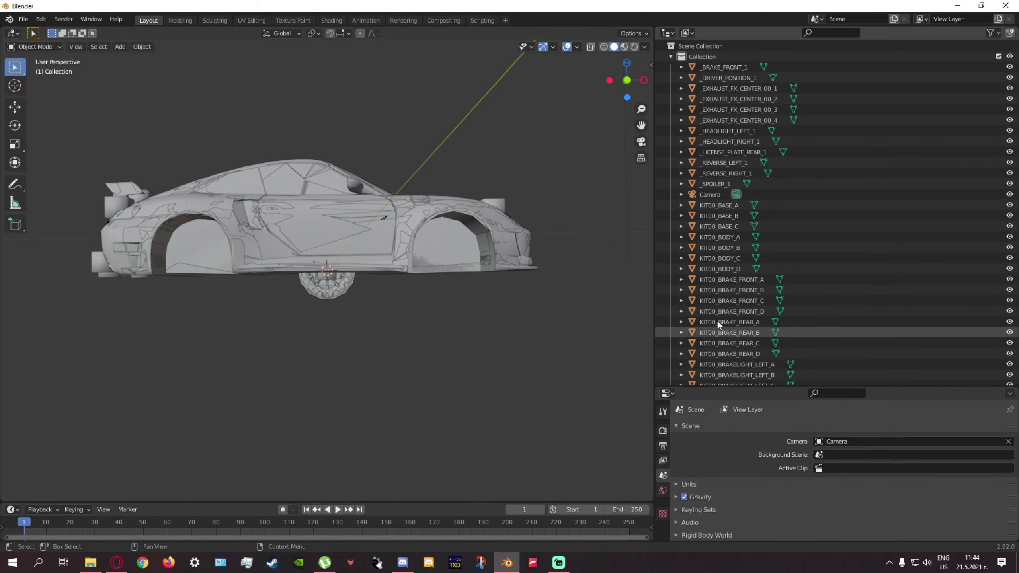
left_click_drag(652, 290, 607, 290)
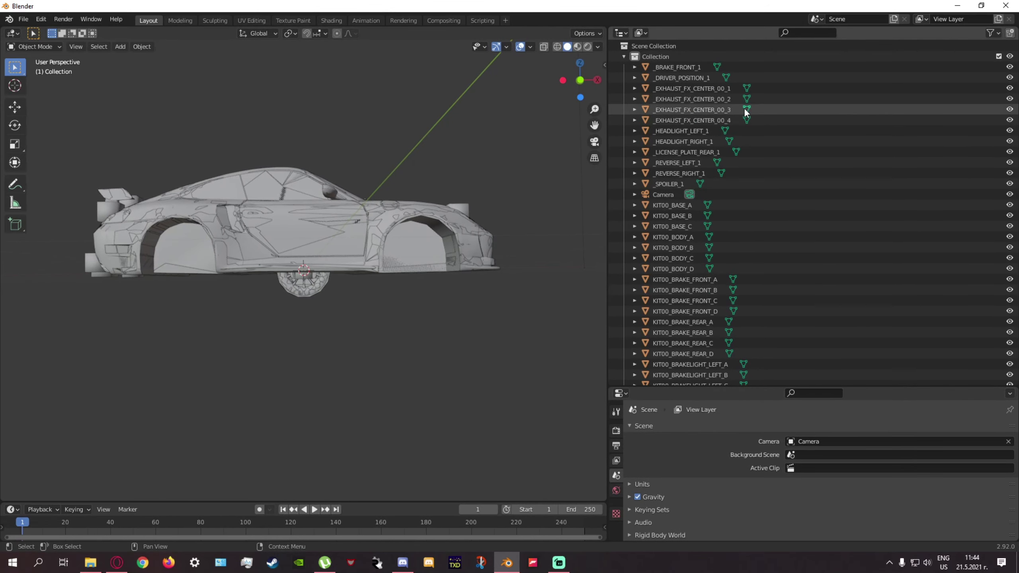
- Select _BRAKE_FRONT_1 and _DRIVER_POSITION_1 in turn and examine where these markers sit relative to the car
left_click(668, 65)
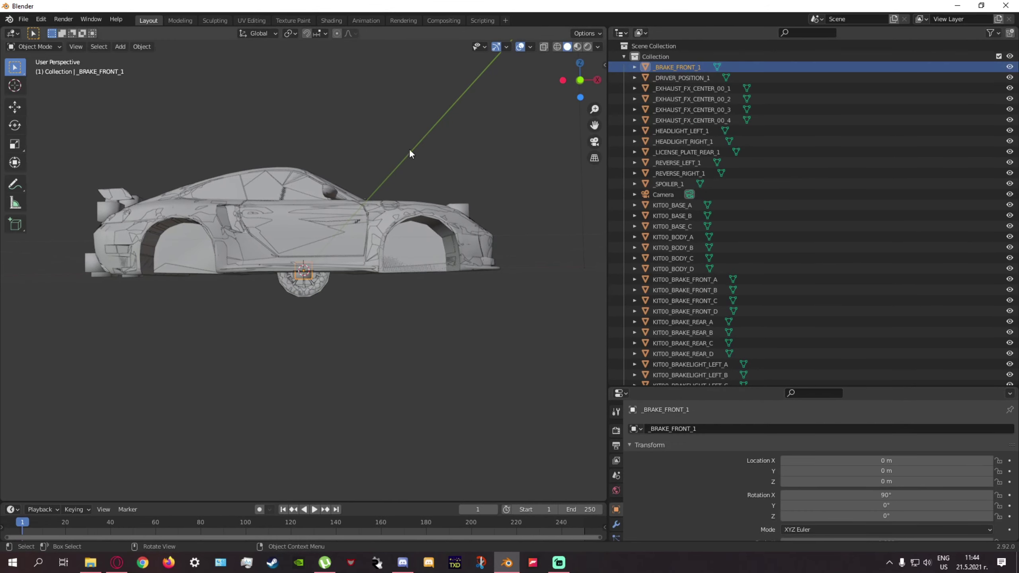
key("KP_Decimal")
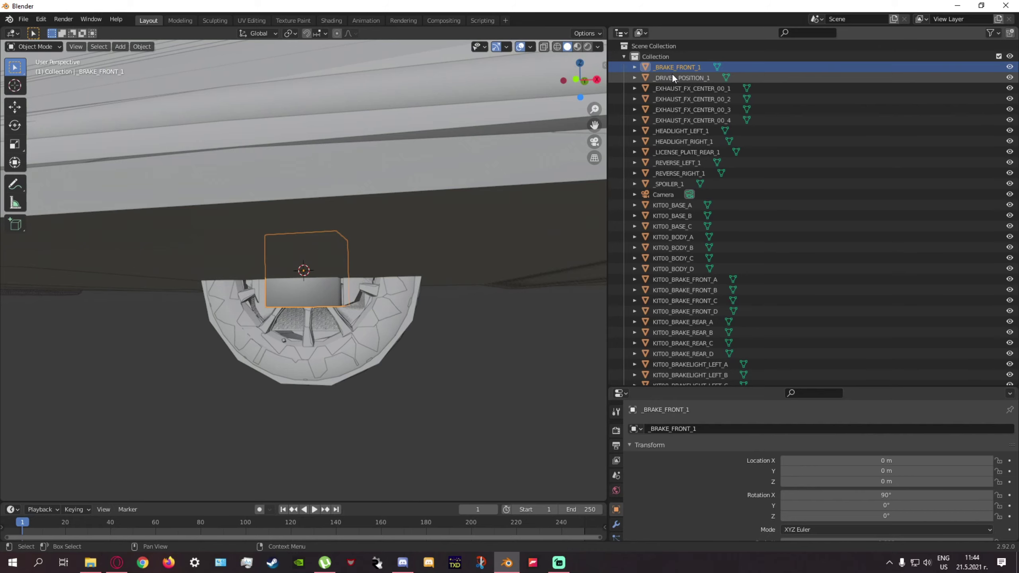
left_click(689, 78)
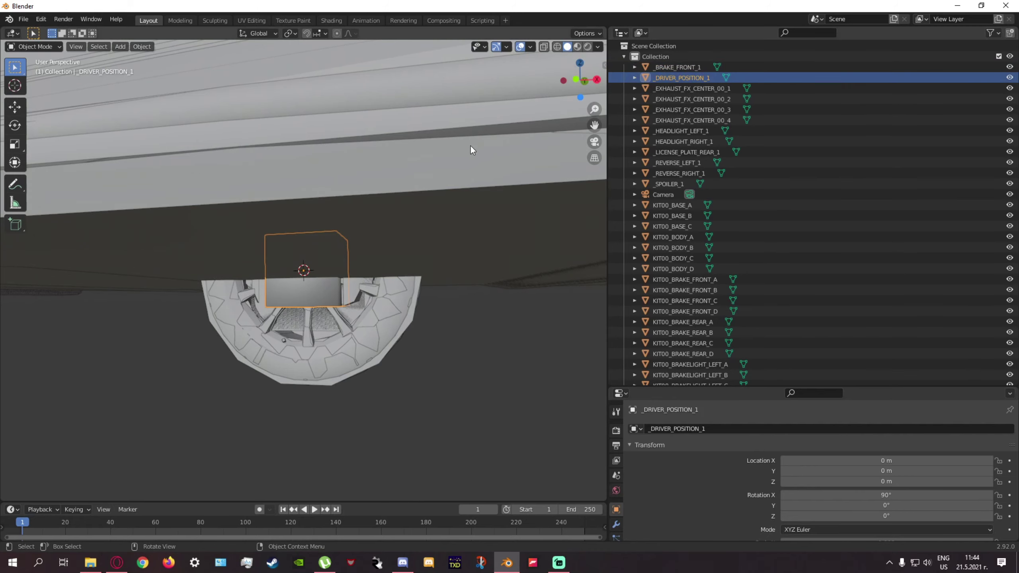
scroll(485, 138, "down", 10)
middle_click_drag(242, 211, 439, 234)
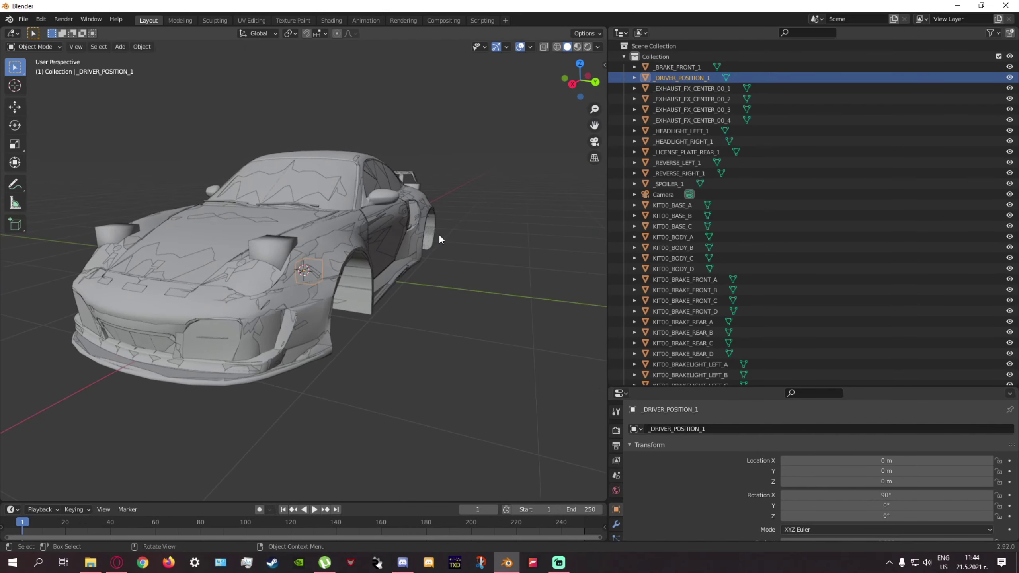
- Select the _EXHAUST_FX_CENTER_00 markers one by one and examine which block at the car's rear each one is
scroll(439, 235, "up", 1)
middle_click_drag(514, 108, 425, 147)
left_click(692, 89)
left_click(706, 111)
left_click(704, 120)
left_click(696, 89)
left_click(695, 99)
left_click(693, 90)
mouse_move(456, 127)
middle_mouse_down()
mouse_move(428, 120)
mouse_move(446, 124)
middle_mouse_up()
scroll(448, 124, "up", 1)
scroll(440, 124, "down", 1)
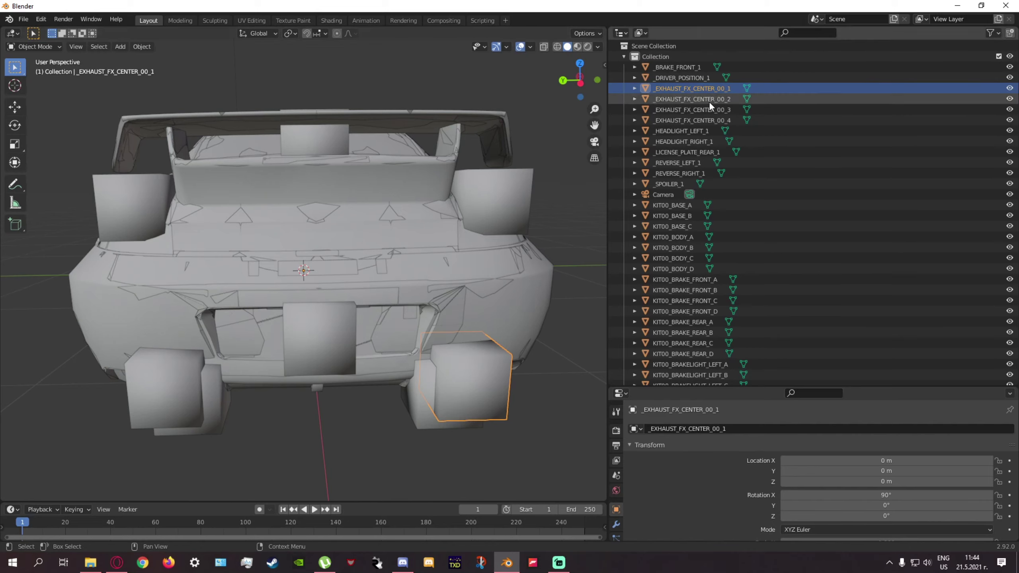
- Select _HEADLIGHT_LEFT_1 and examine its marker's placement at the front of the car
left_click(689, 133)
scroll(312, 124, "down", 3)
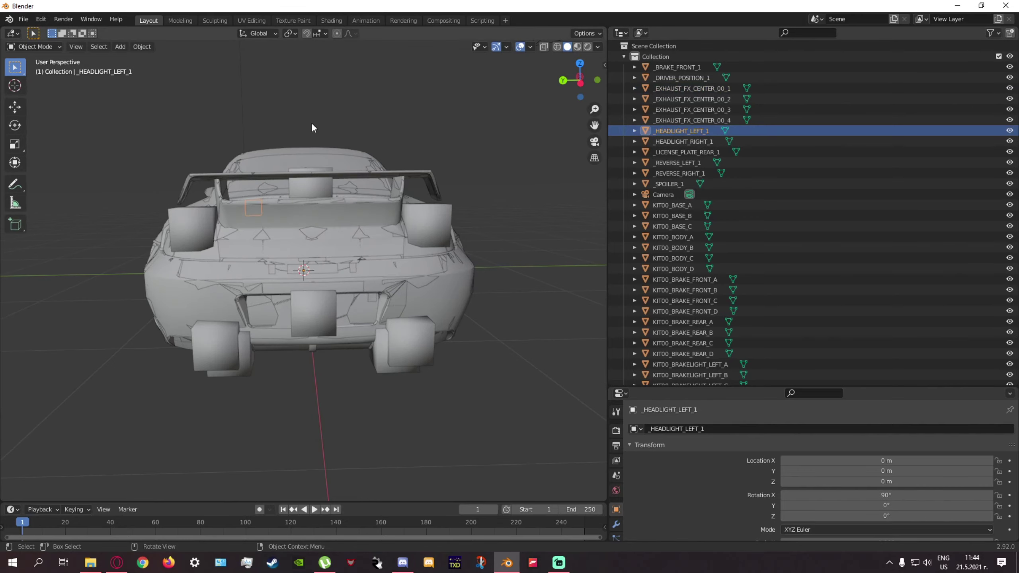
scroll(392, 147, "up", 6)
mouse_move(392, 146)
middle_mouse_down()
mouse_move(432, 155)
mouse_move(438, 145)
mouse_move(392, 148)
middle_mouse_up()
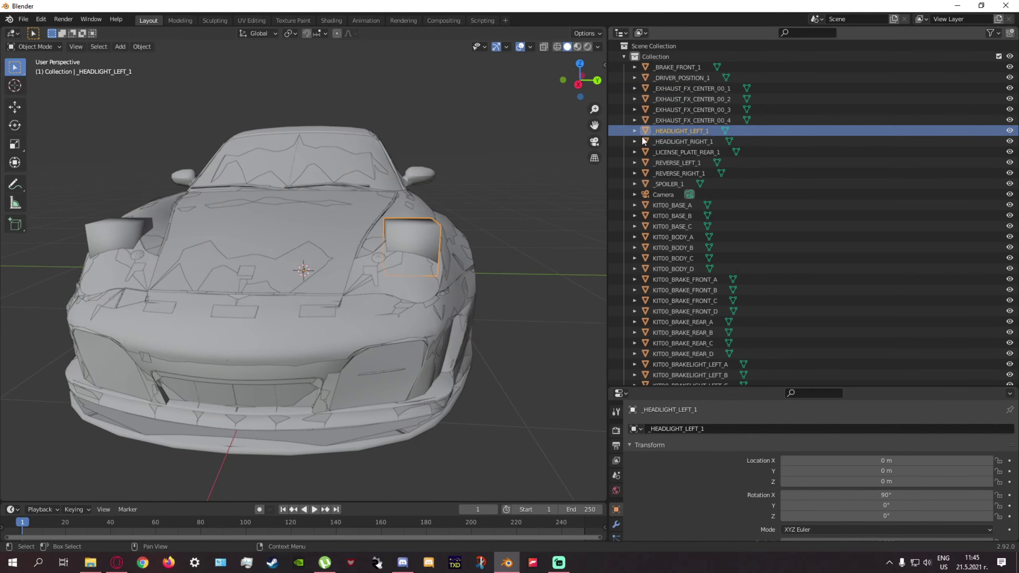
middle_click_drag(325, 164, 291, 177)
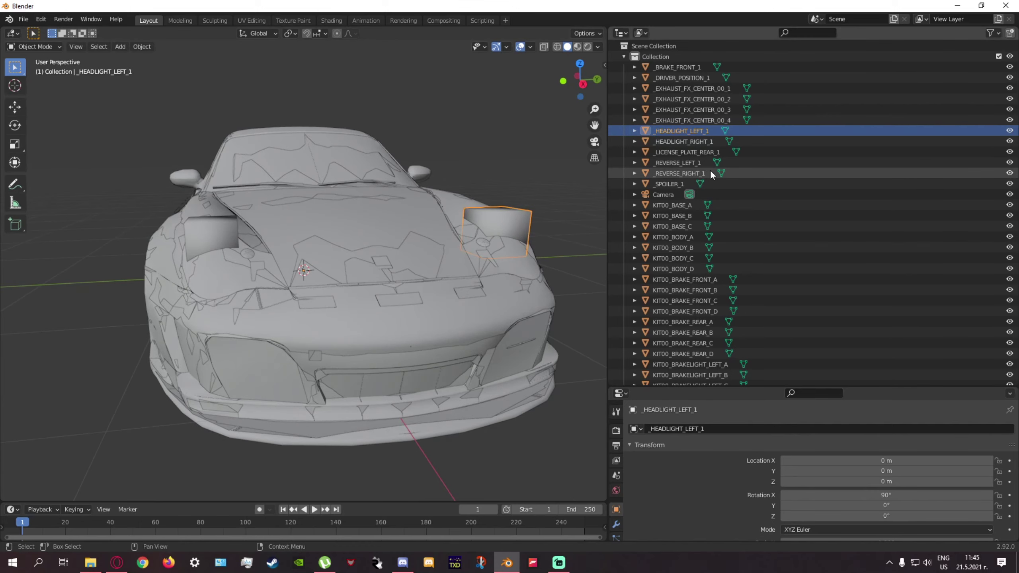
- Select KIT00_BRAKE_FRONT_A and KIT00_BUMPER_FRONT_B in turn and examine the parts they represent on the car
scroll(690, 174, "down", 8)
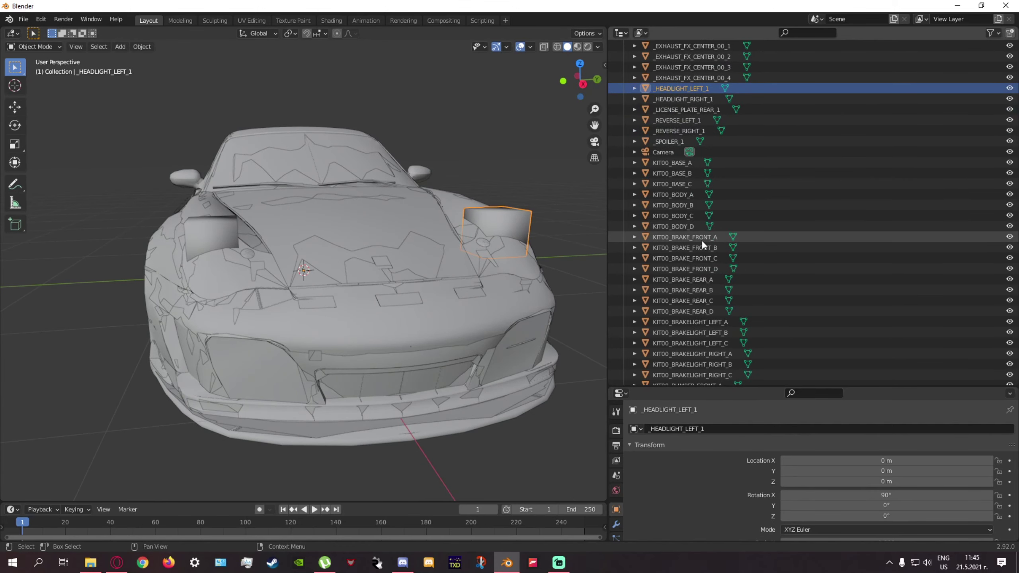
left_click(688, 194)
middle_click_drag(594, 212, 680, 226)
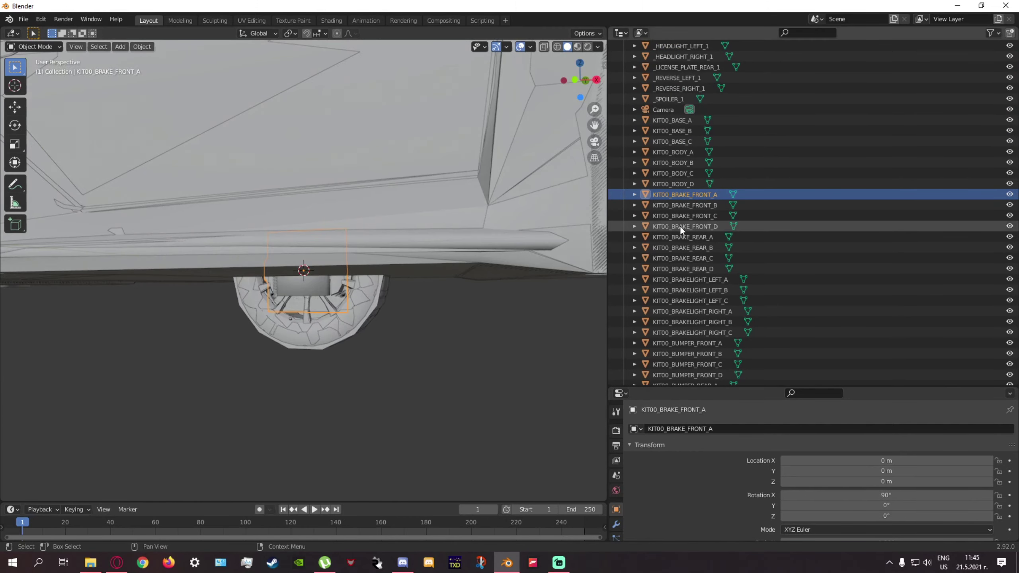
scroll(698, 276, "down", 8)
left_click(698, 268)
middle_click_drag(581, 250, 382, 260)
scroll(732, 253, "down", 15)
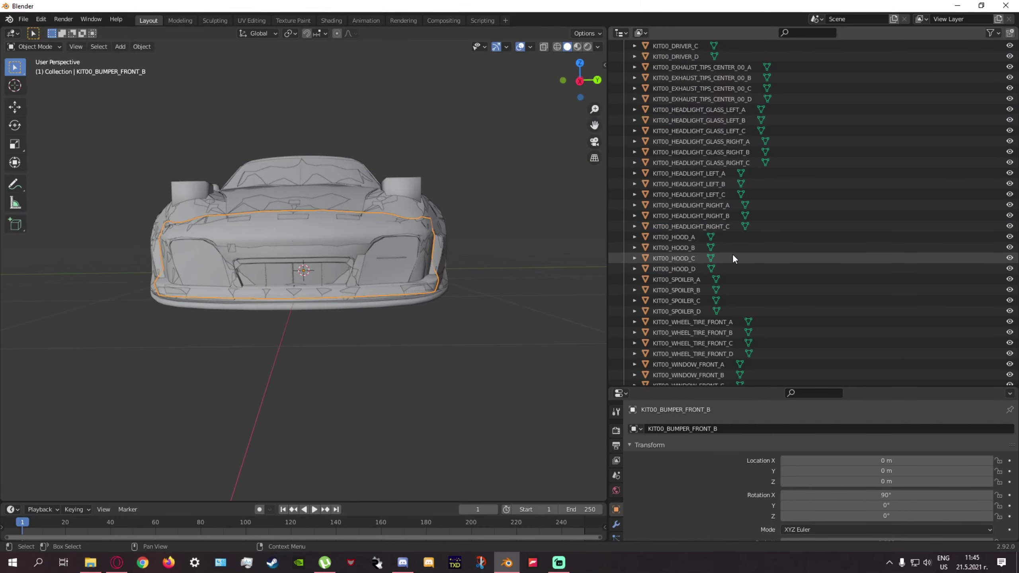
- Select the widebody part KITW01_BODY_A and examine its shape from the rear and side
scroll(723, 139, "down", 10)
middle_click_drag(441, 337, 92, 297)
left_click(685, 333)
middle_click_drag(502, 313, 383, 311)
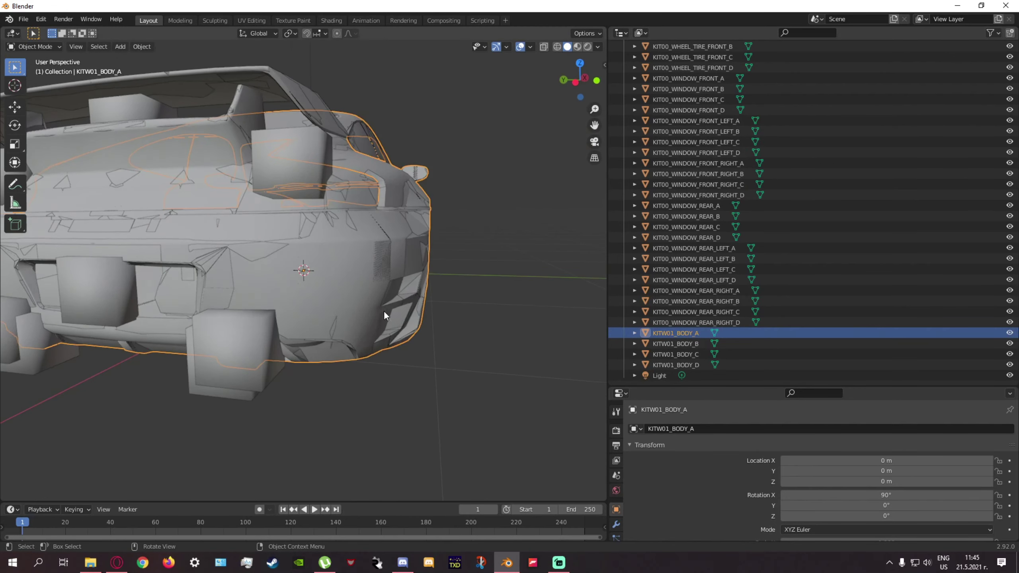
middle_click_drag(259, 278, 297, 279)
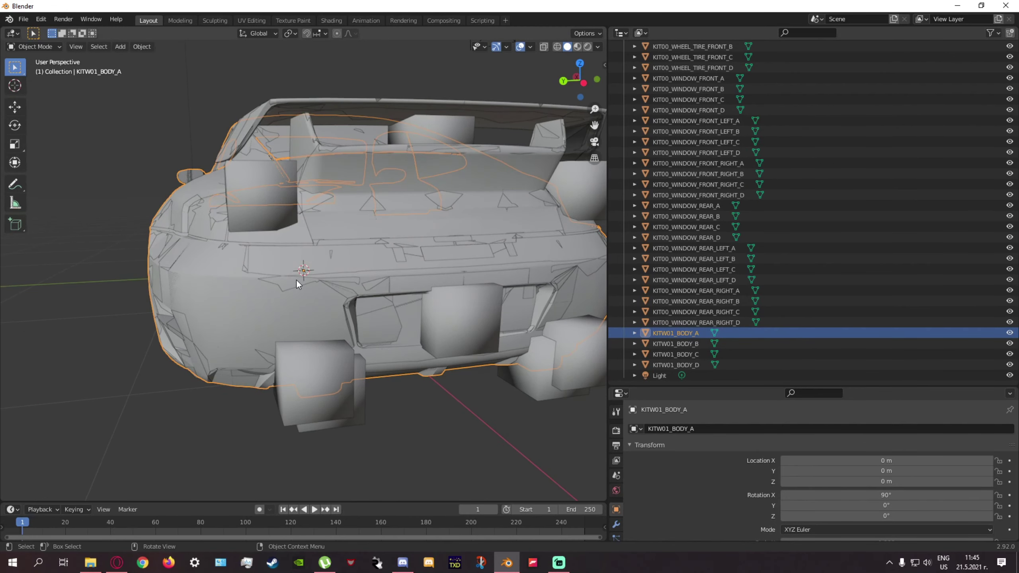
scroll(221, 276, "down", 5)
middle_click_drag(222, 276, 257, 270)
middle_click_drag(330, 279, 424, 312)
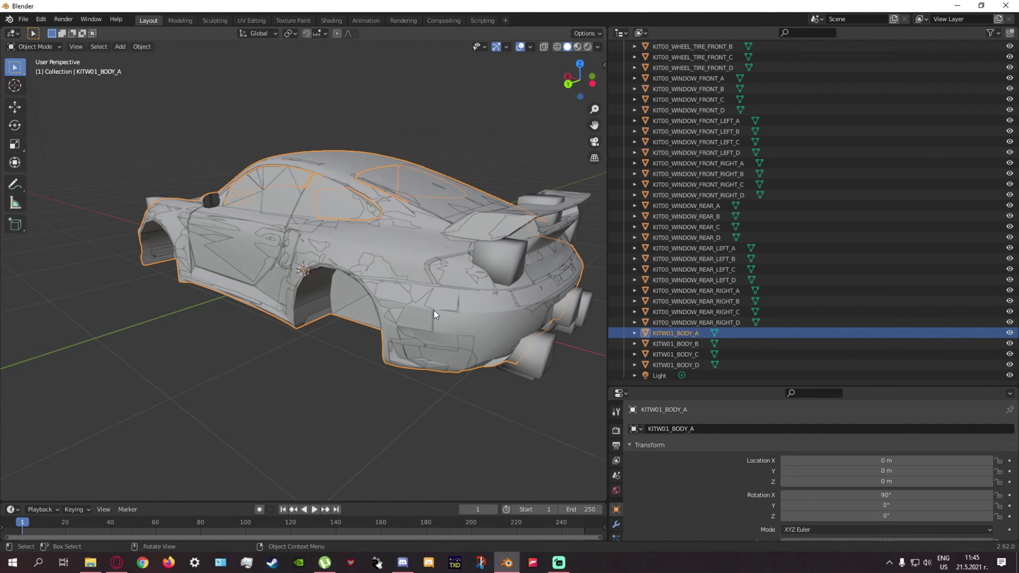
middle_click_drag(434, 313, 567, 261)
middle_click_drag(356, 255, 409, 253)
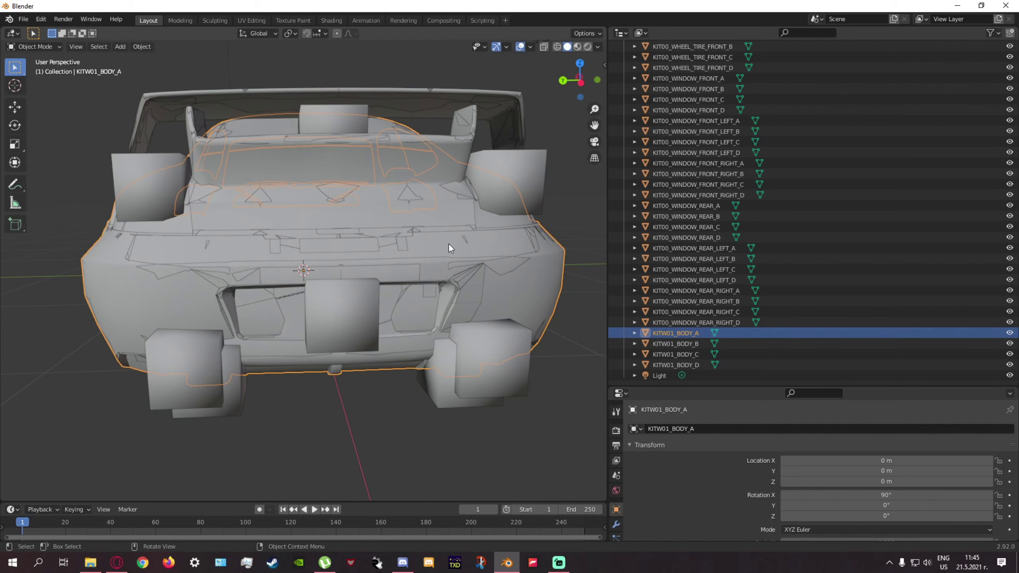
mouse_move(332, 231)
middle_mouse_down()
mouse_move(212, 232)
mouse_move(214, 244)
mouse_move(350, 240)
middle_mouse_up()
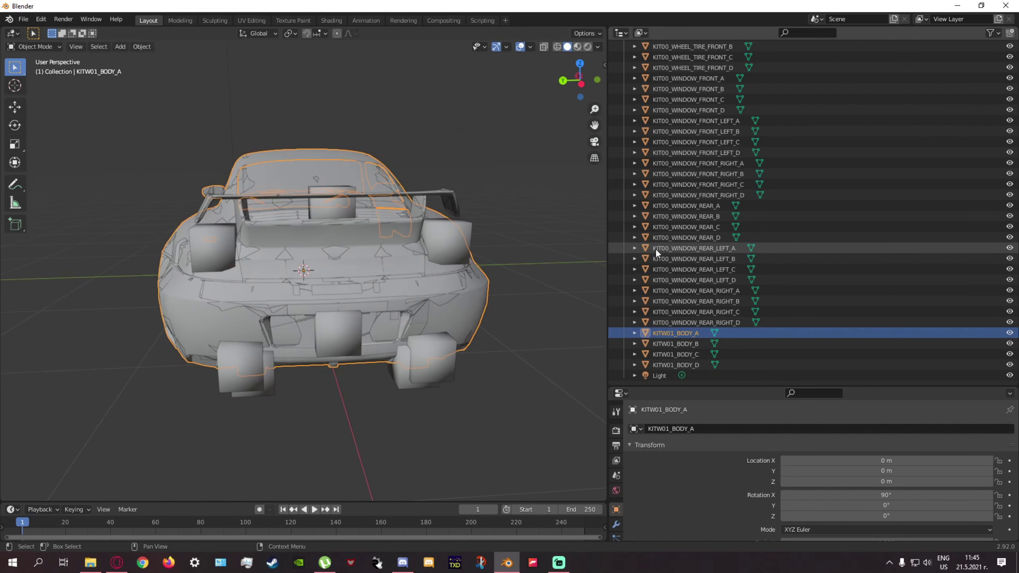
- Select KIT00_SPOILER_A and KIT00_HOOD_D in turn and review the names of the remaining kit parts
scroll(655, 248, "up", 8)
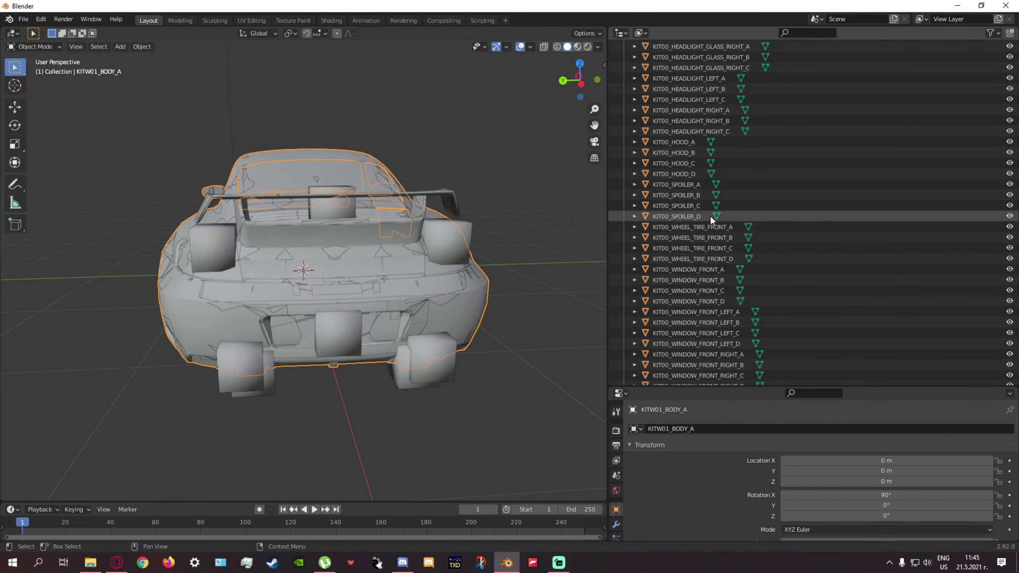
left_click(685, 185)
left_click(686, 174)
scroll(843, 223, "up", 15)
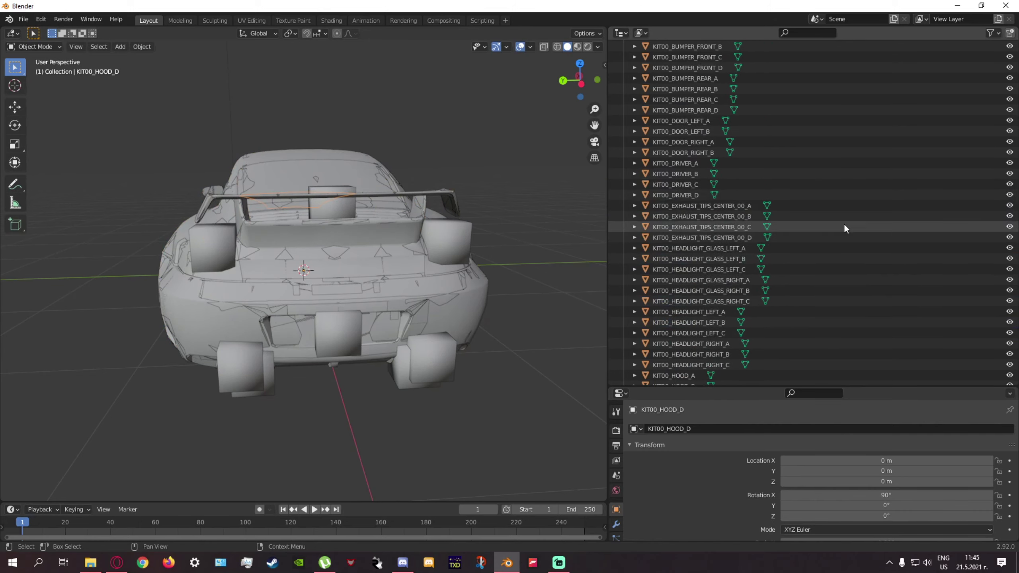
middle_click_drag(468, 210, 546, 212)
left_click(673, 206)
middle_click_drag(422, 240, 441, 231)
- Select _DRIVER_POSITION_1 and examine its marker's location from beneath and above the car
left_click(703, 80)
middle_click_drag(530, 133, 360, 83)
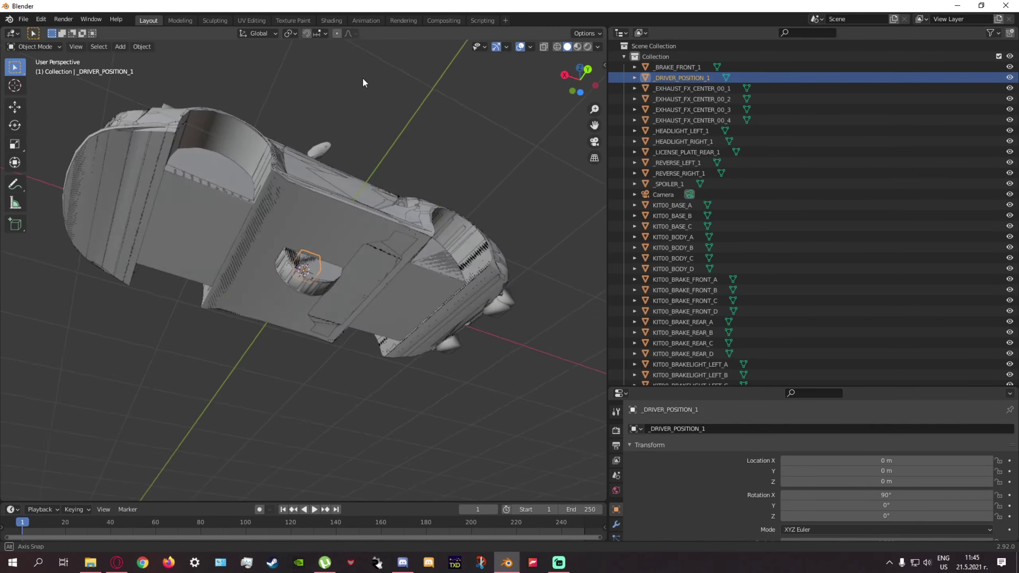
scroll(376, 141, "up", 8)
middle_click_drag(376, 141, 387, 296)
scroll(387, 296, "up", 2)
scroll(403, 260, "down", 10)
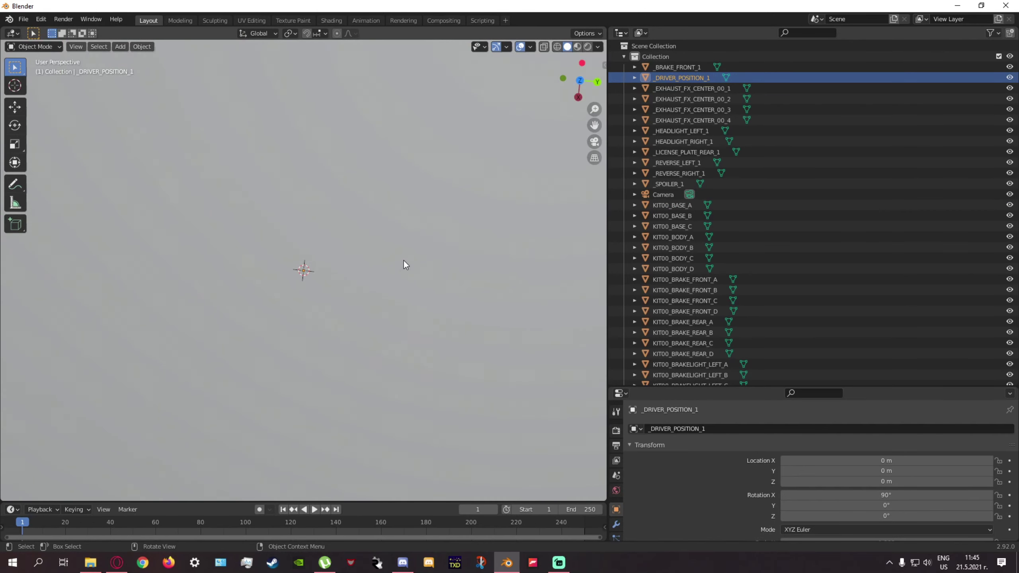
scroll(394, 286, "up", 8)
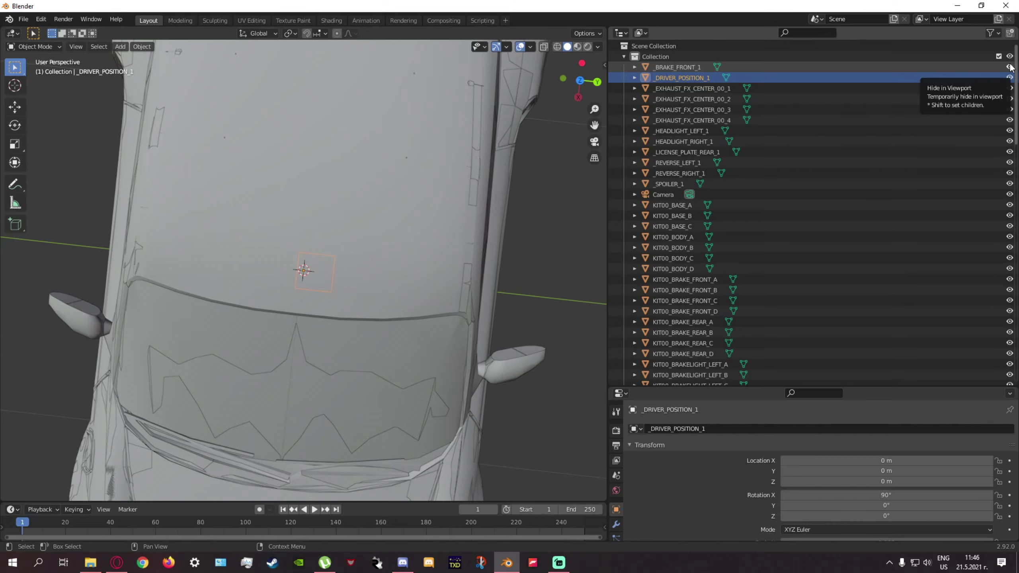
scroll(899, 117, "down", 2)
scroll(455, 208, "down", 6)
middle_click_drag(458, 191, 421, 116)
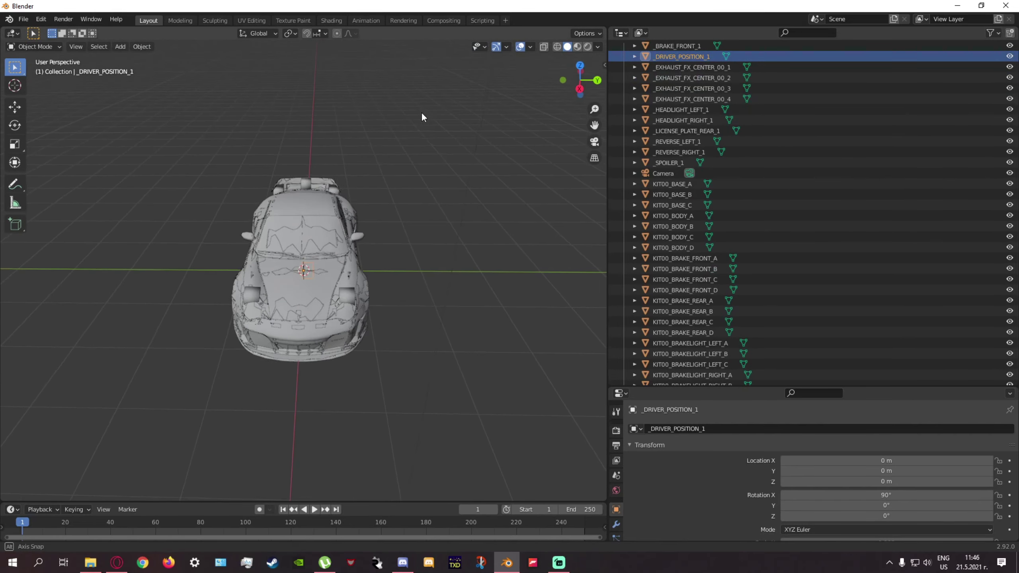
- Examine the light, exhaust and licence plate marker blocks around the front and rear of the car
scroll(433, 189, "up", 6)
middle_click_drag(433, 192, 441, 146)
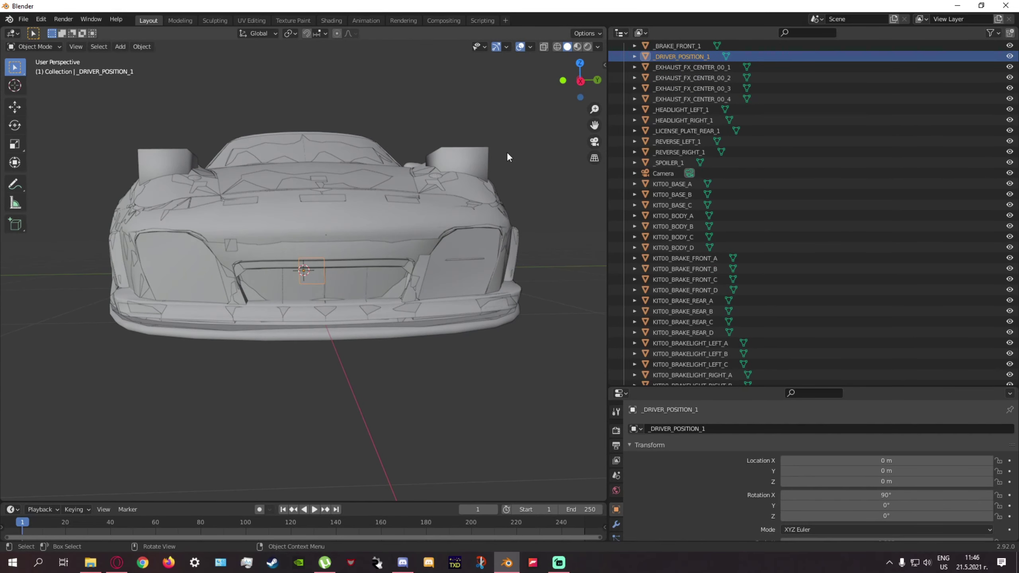
middle_click_drag(448, 148, 466, 173)
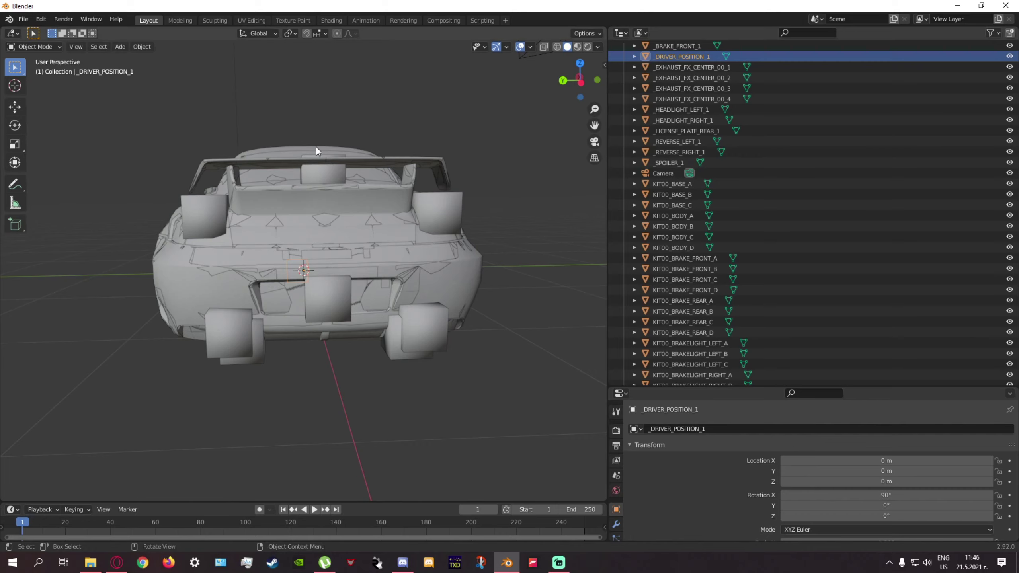
middle_click_drag(353, 191, 333, 189)
scroll(330, 165, "up", 3)
scroll(320, 166, "up", 6)
scroll(336, 151, "down", 3)
left_click(23, 19)
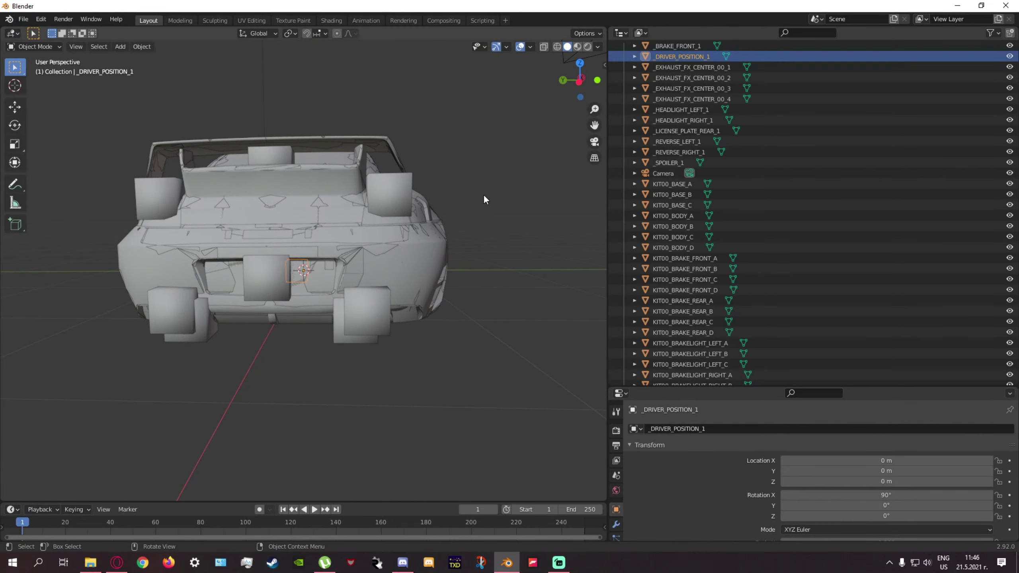
middle_click_drag(483, 195, 199, 144)
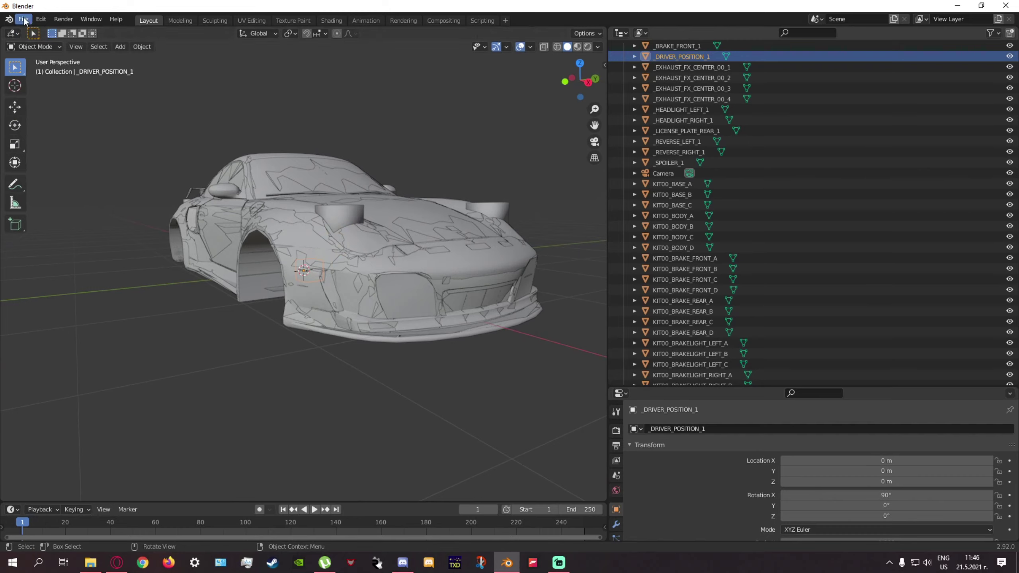
key("Up")
key("Up")
key("Up")
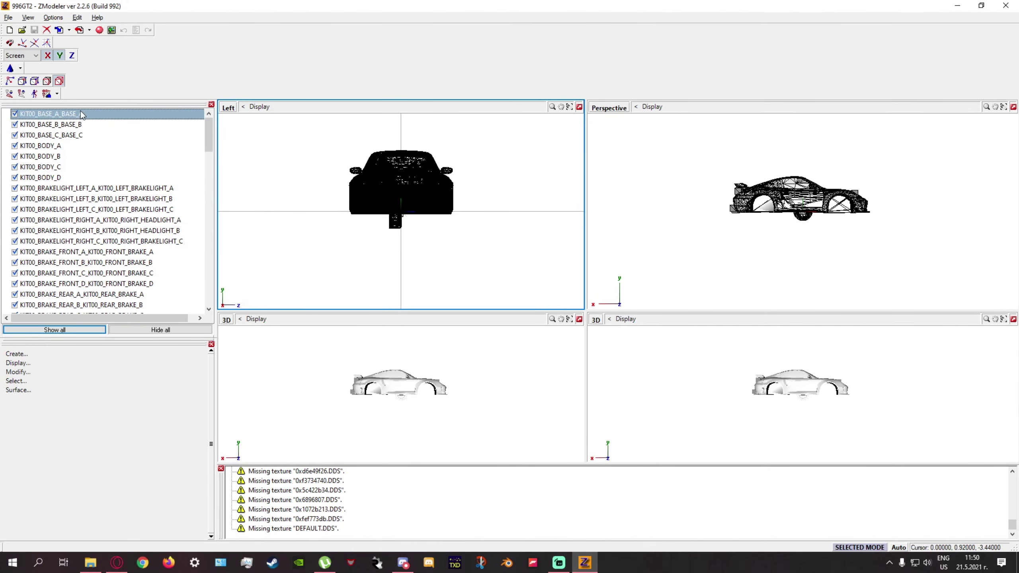
- Review the imported object names in ZModeler for duplicated suffixes, from the body parts to the headlights
left_click(120, 156)
scroll(125, 158, "down", 10)
left_click(130, 157)
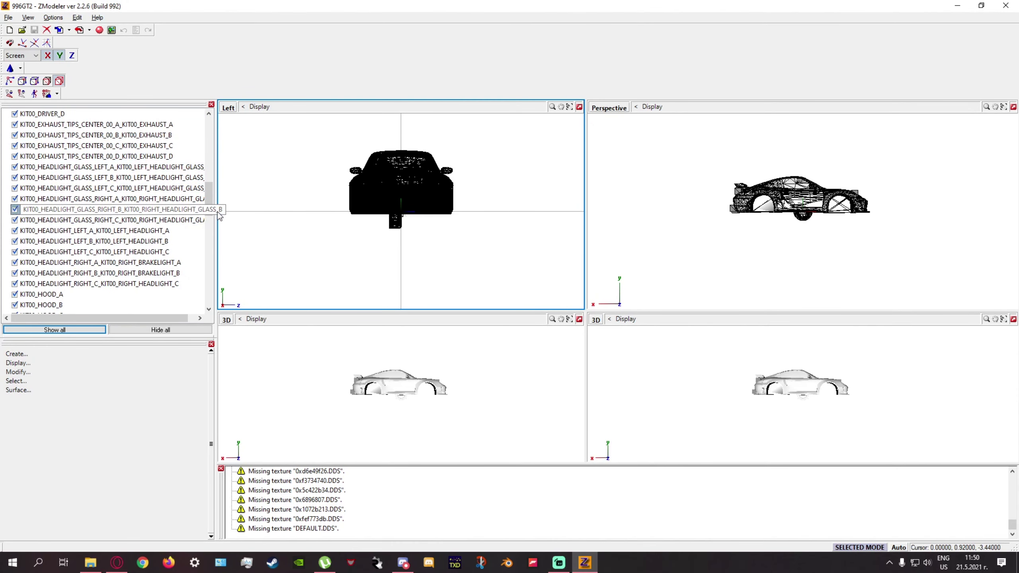
scroll(121, 173, "up", 10)
left_click(111, 166)
scroll(116, 177, "down", 10)
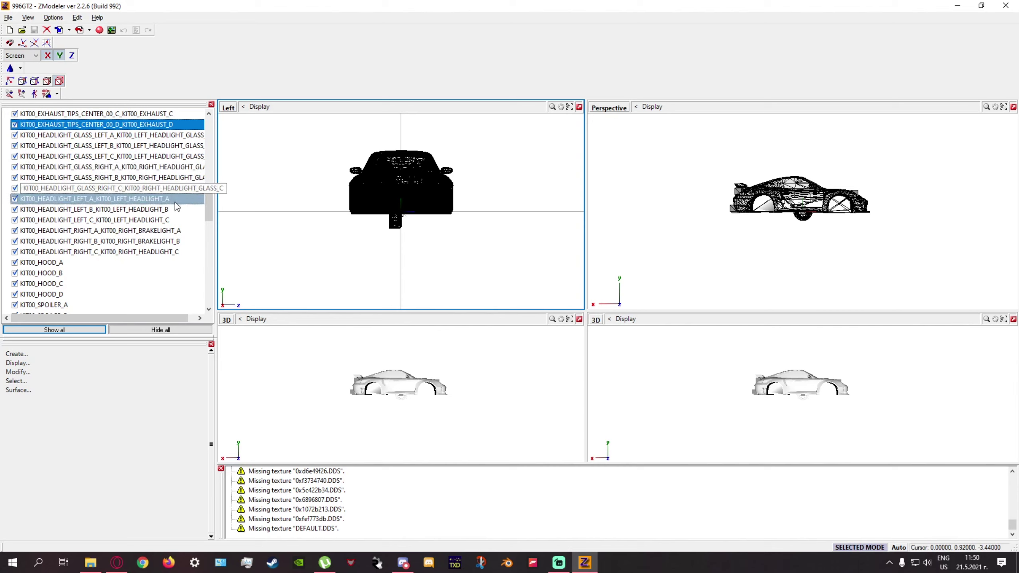
- Remove the repeated suffix from the KIT00_BASE part names, renaming them in the style of KIT00_BASE_A and KIT00_BASE_B
scroll(49, 231, "up", 10)
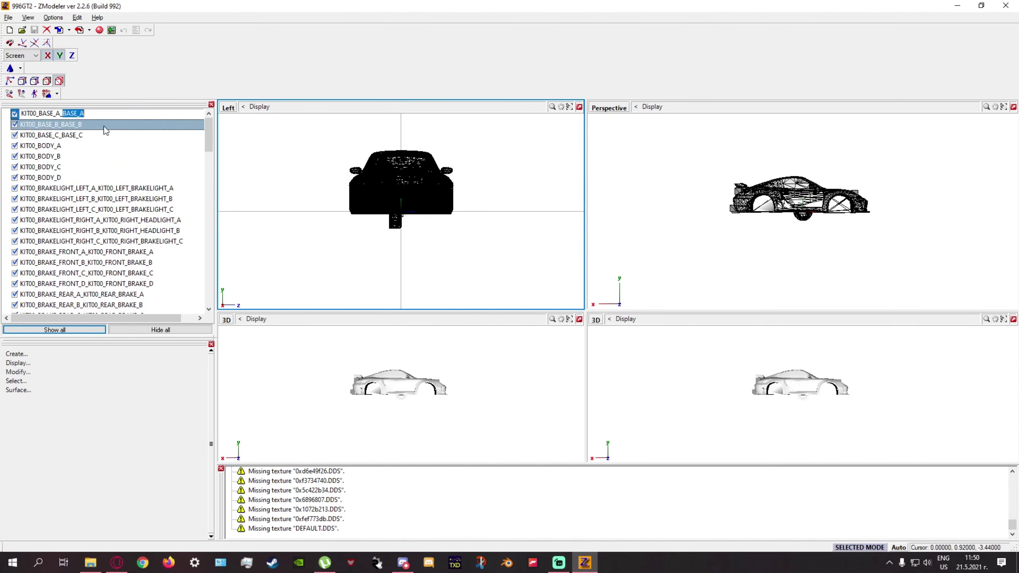
key("BackSpace")
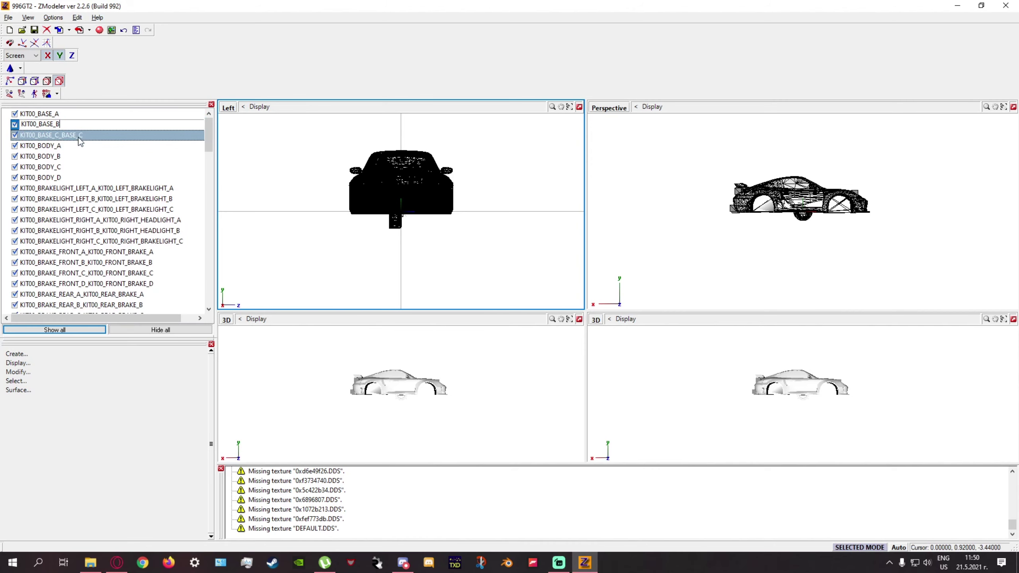
key("BackSpace")
left_click(108, 188)
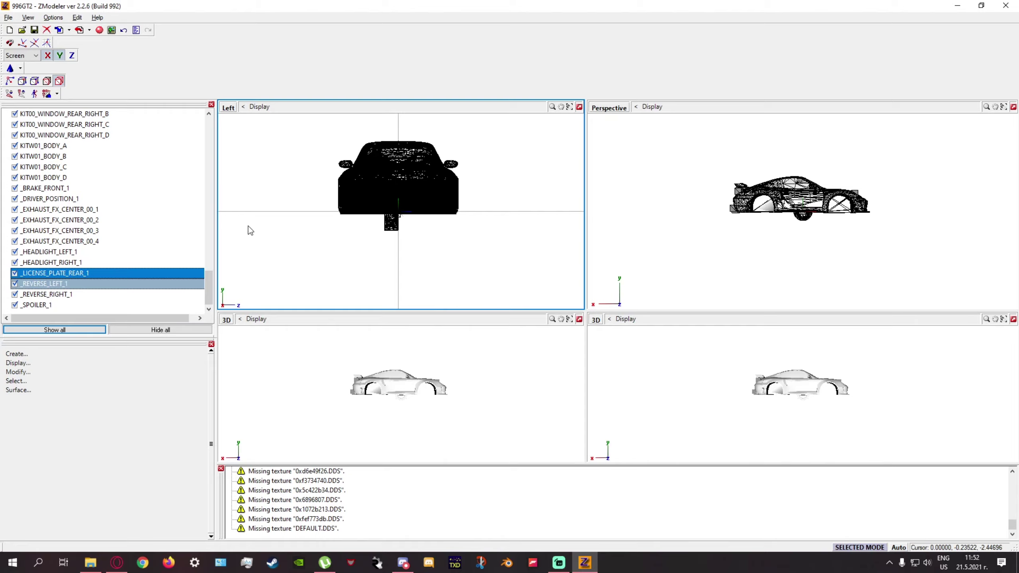
- Examine the car's body parts and marker blocks from the rear and front in the Perspective view
left_click(682, 188)
scroll(712, 205, "up", 5)
middle_click_drag(705, 204, 761, 209)
scroll(747, 209, "up", 2)
scroll(761, 209, "up", 2)
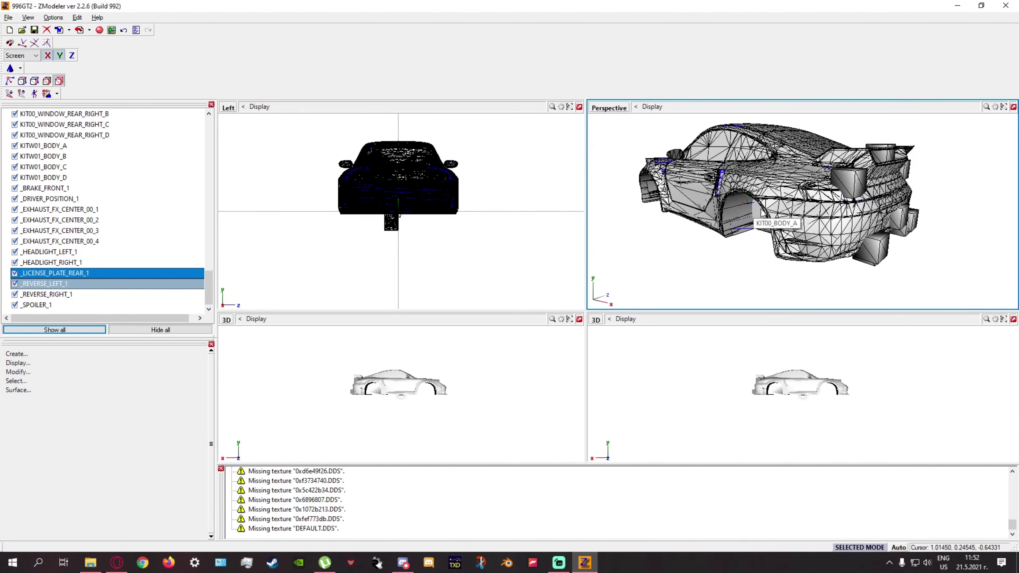
middle_click_drag(689, 240, 690, 261)
middle_click_drag(764, 238, 695, 241)
middle_click_drag(817, 277, 734, 259)
scroll(732, 255, "down", 8)
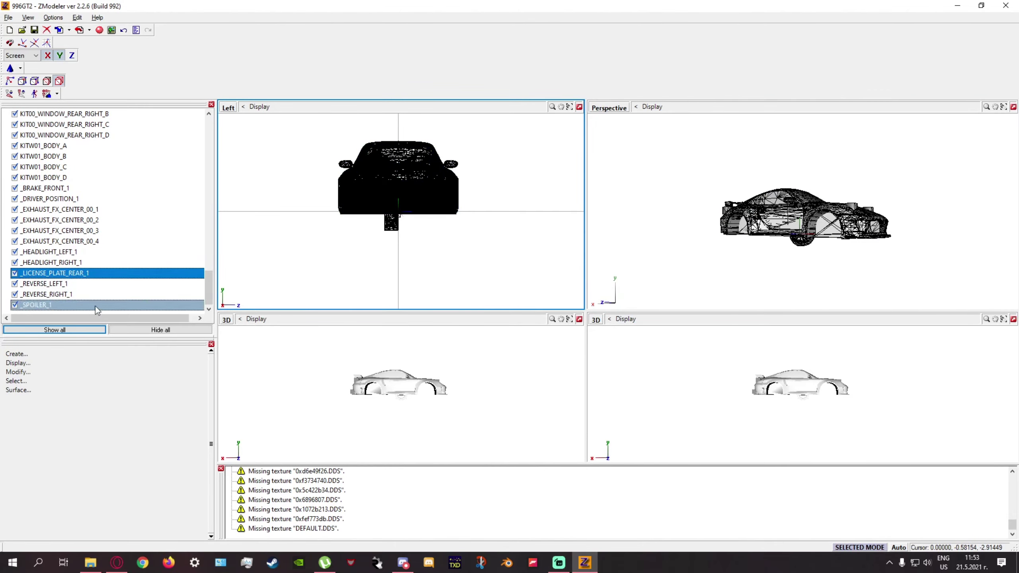
- Hide every part except _DRIVER_POSITION_1 and move its marker cube sideways in the Left view to centre it on the origin
left_click(138, 330)
left_click(15, 199)
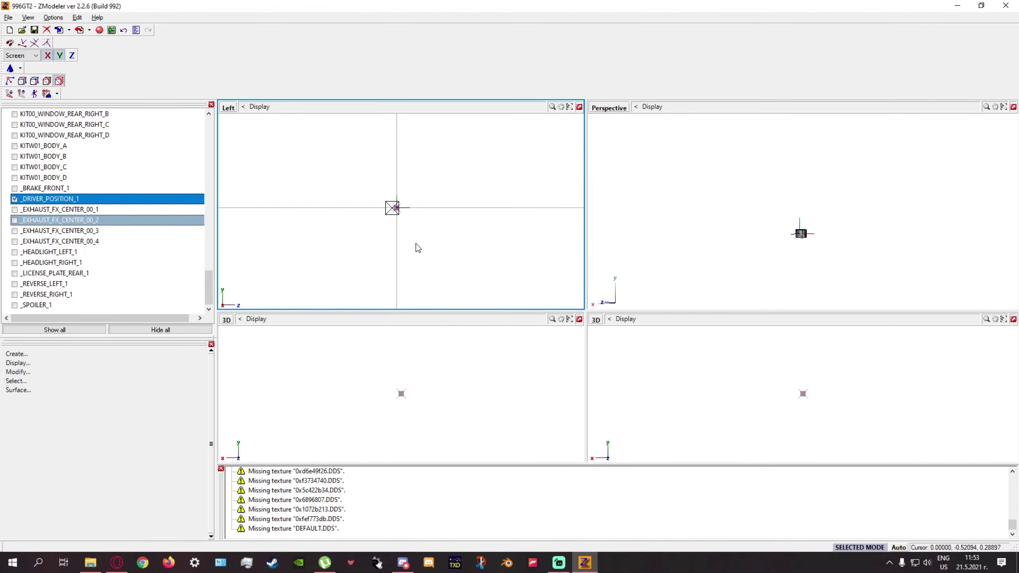
scroll(337, 238, "up", 2)
middle_click_drag(364, 257, 448, 267)
scroll(449, 268, "up", 5)
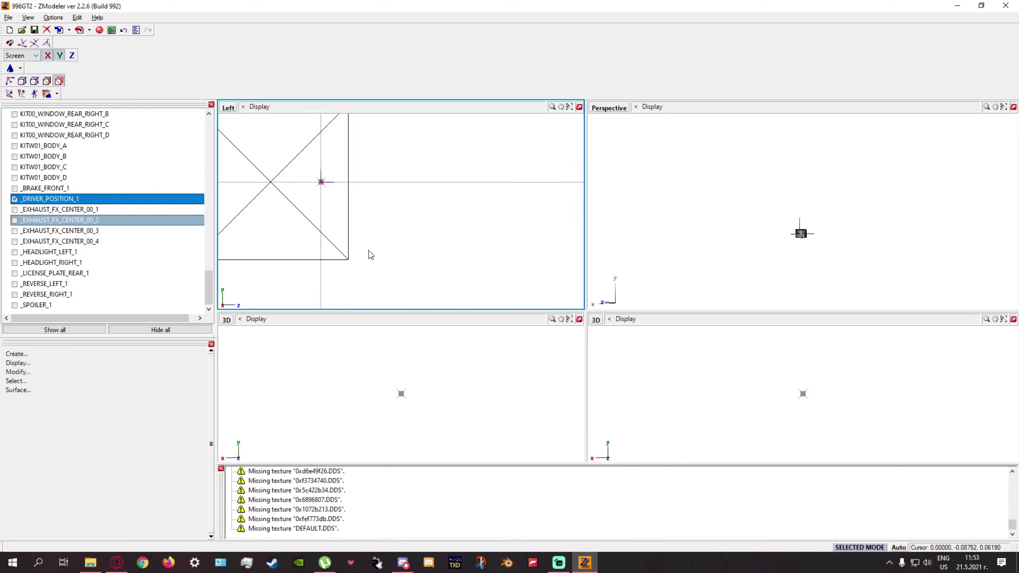
middle_click_drag(389, 250, 497, 208)
middle_click_drag(409, 217, 512, 254)
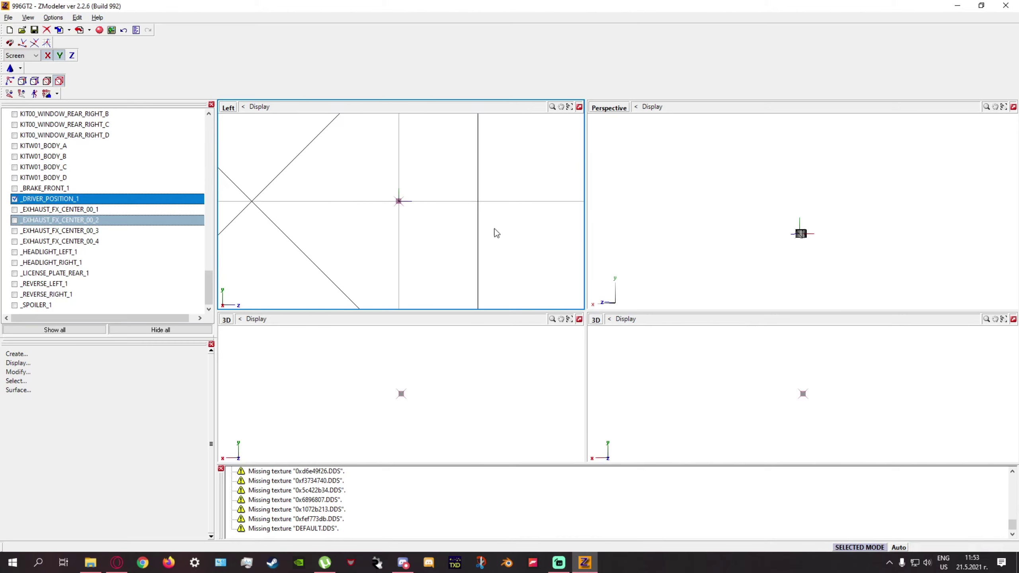
left_click(19, 471)
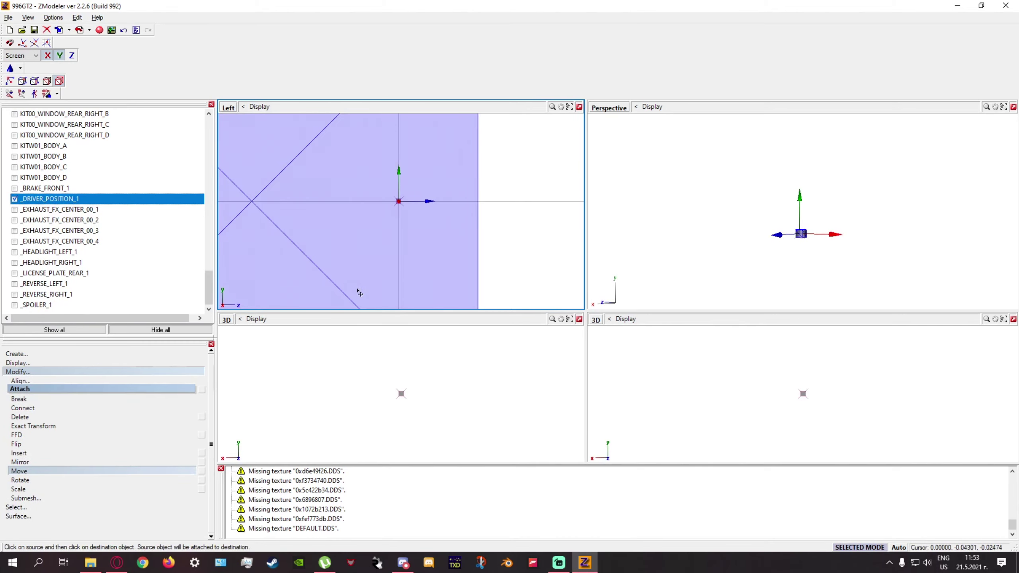
left_click_drag(369, 223, 502, 235)
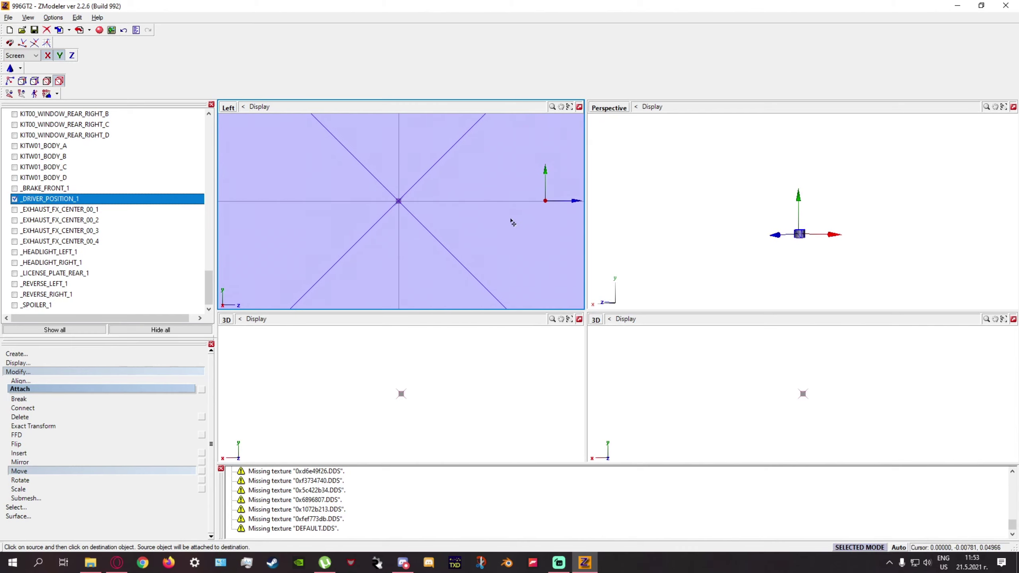
- Check the centring of the driver position marker in the Right, Bottom and Left views
scroll(490, 232, "down", 5)
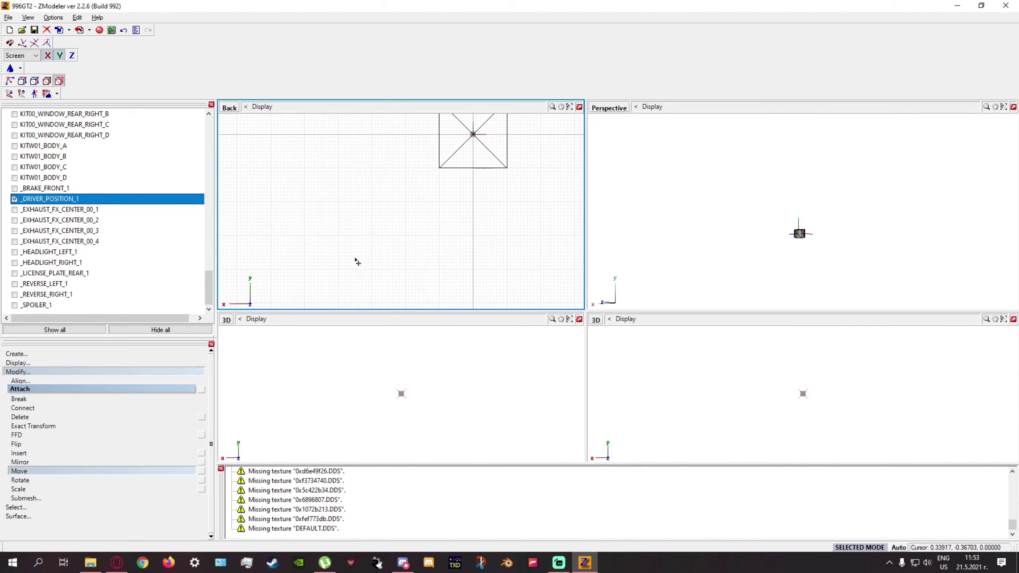
left_click(248, 174)
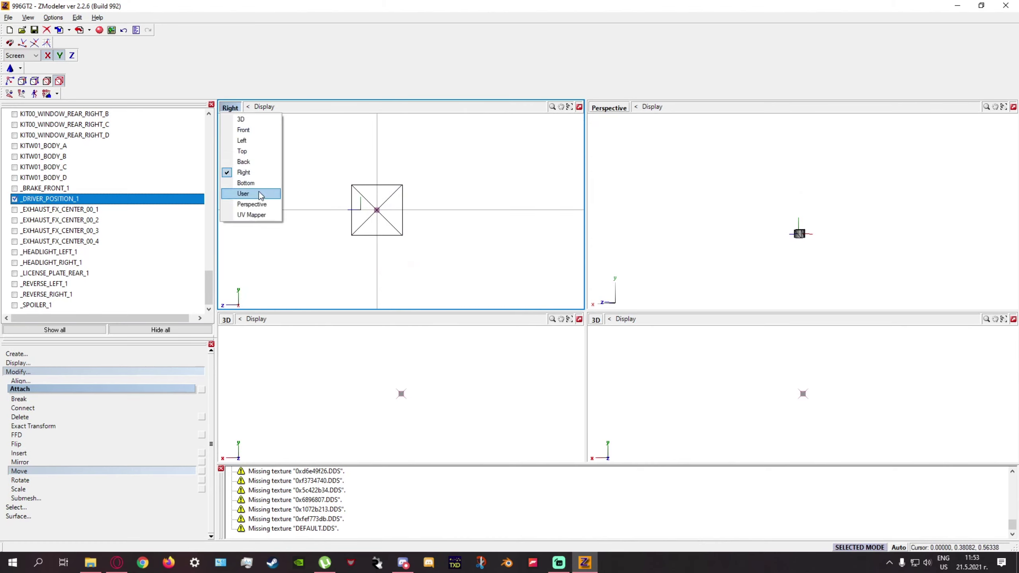
left_click(246, 183)
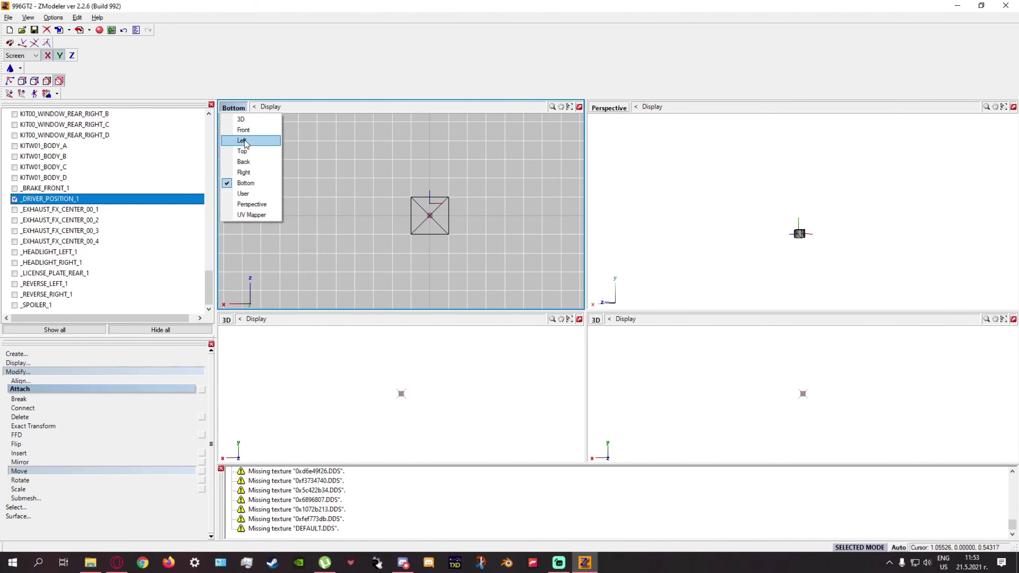
left_click(245, 141)
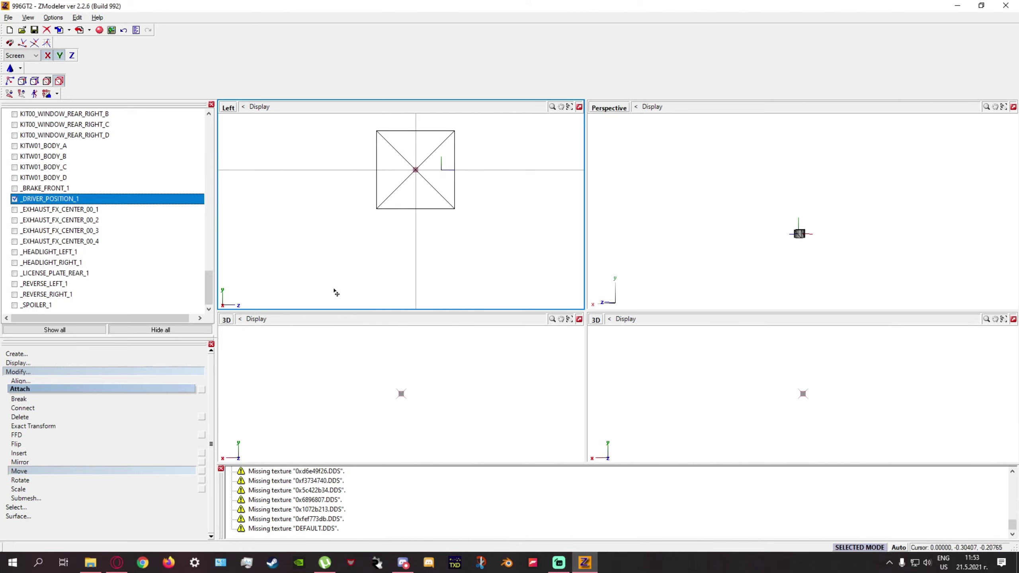
scroll(36, 195, "up", 10)
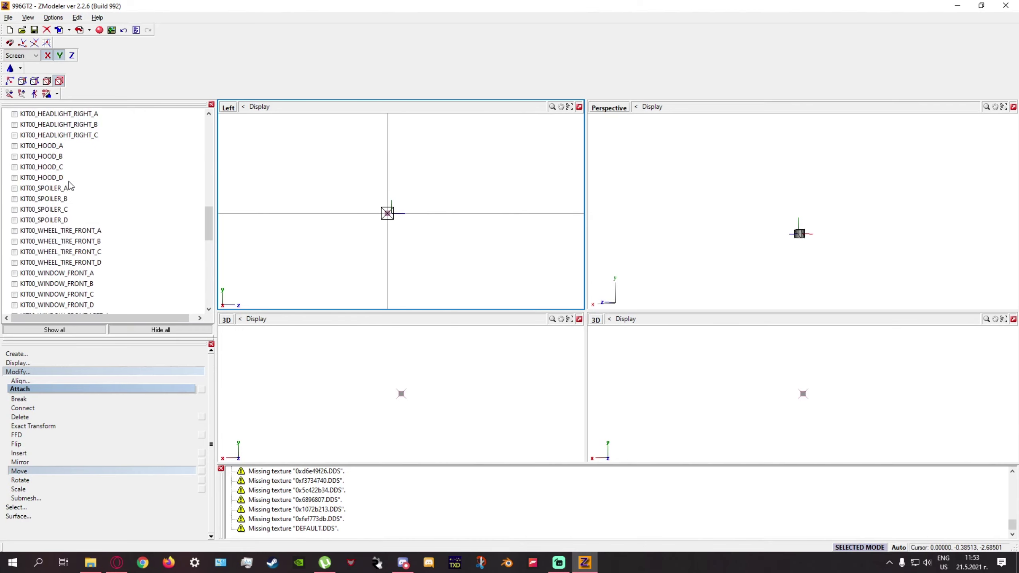
- Export the model with all parts shown over 996GT2.z3d on the Desktop and close ZModeler without saving the scene
left_click(55, 329)
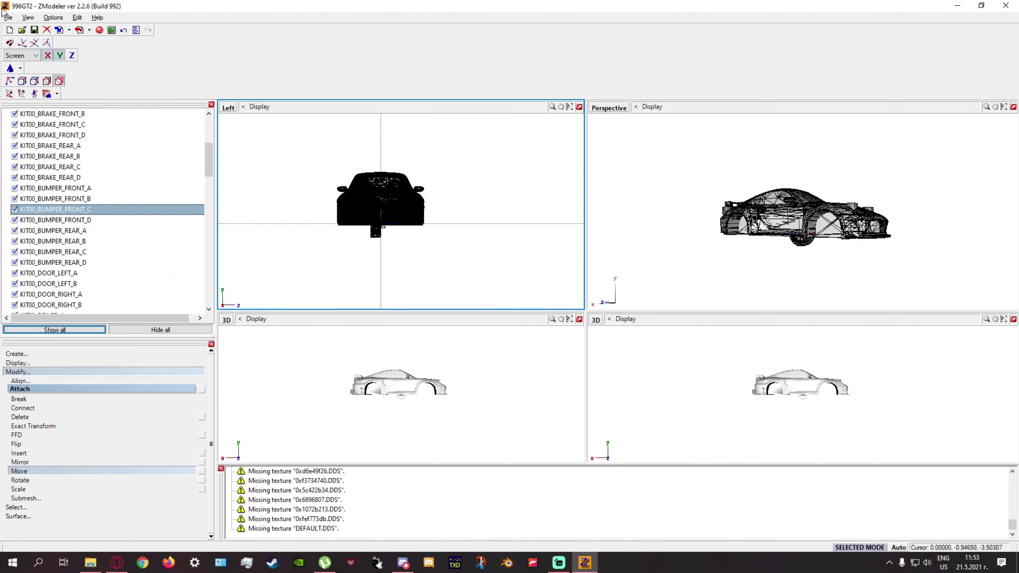
left_click(37, 99)
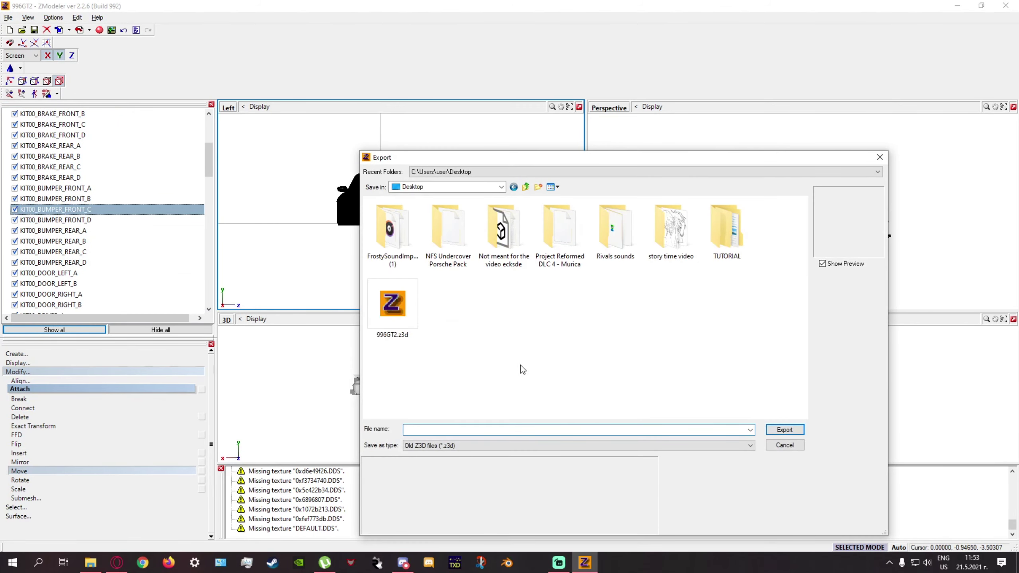
left_click(785, 430)
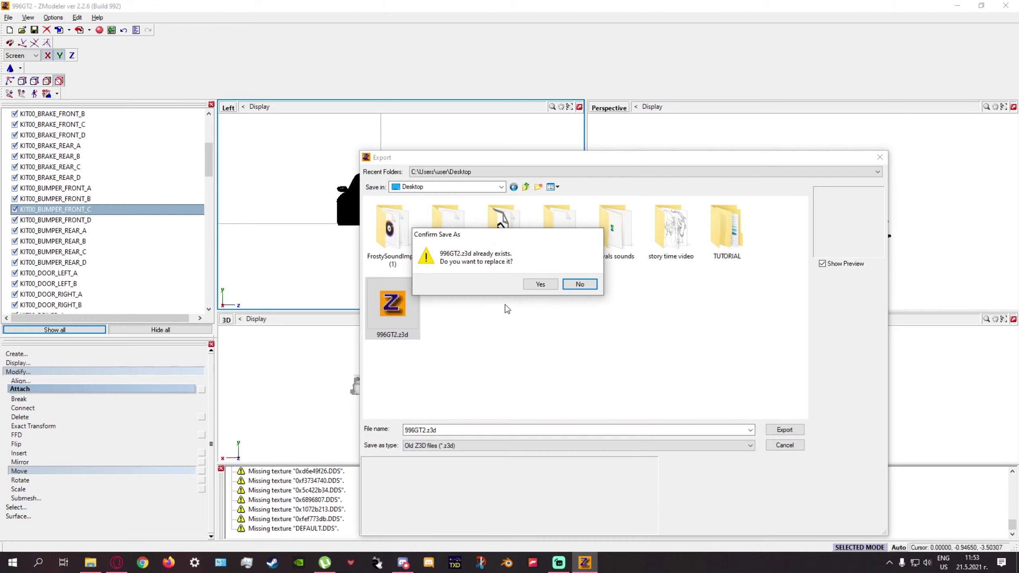
left_click(532, 286)
left_click(1006, 5)
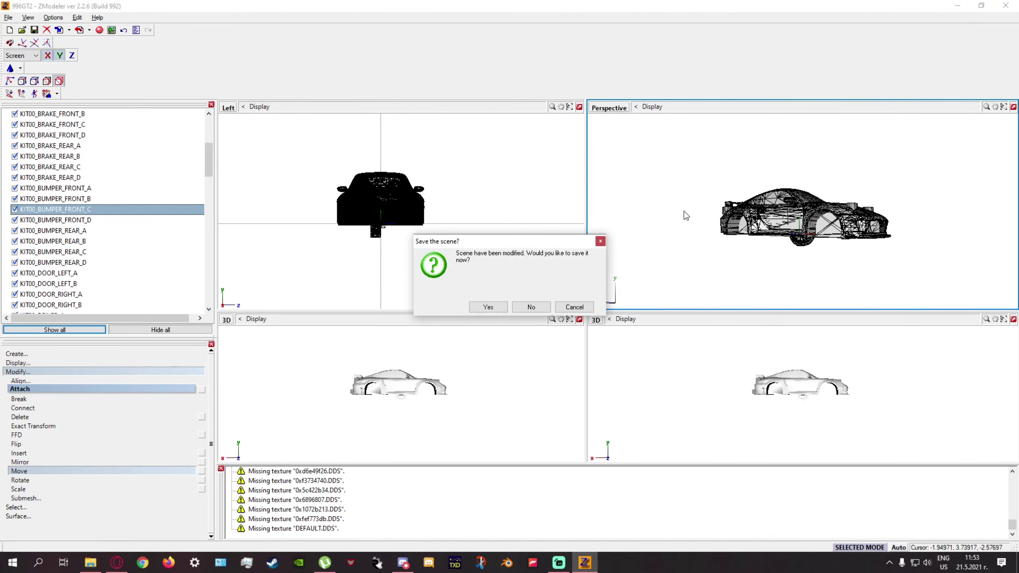
left_click(527, 308)
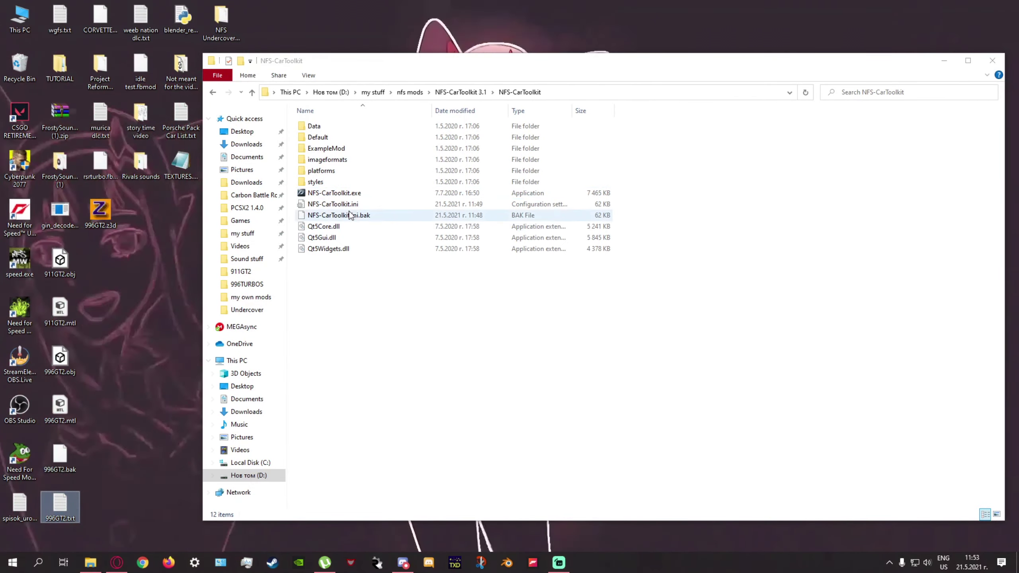
- Start NFS-CarToolkit and load 996GT2.z3d from the Desktop
double_click(353, 194)
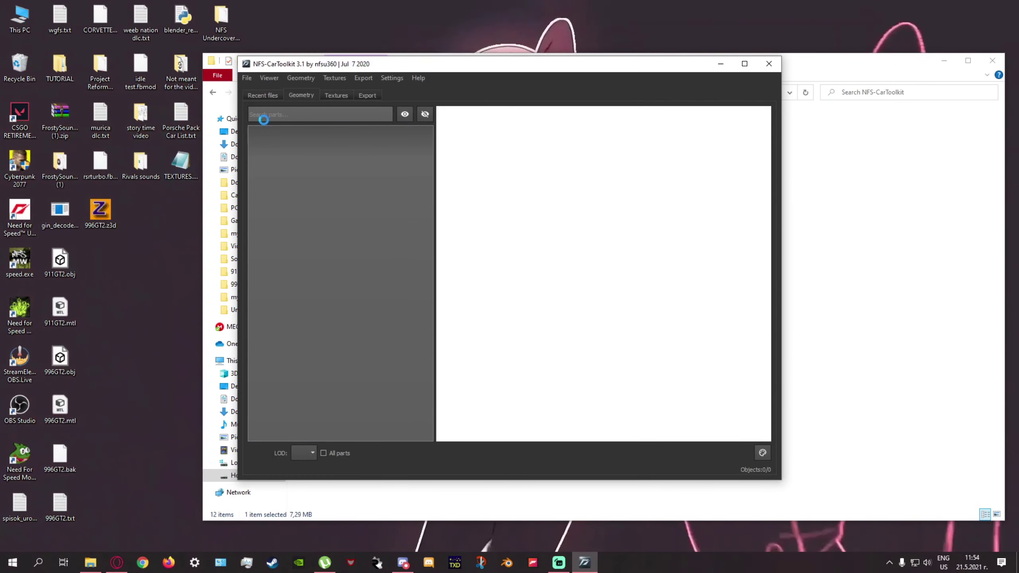
left_click(247, 78)
left_click(253, 88)
left_click(533, 233)
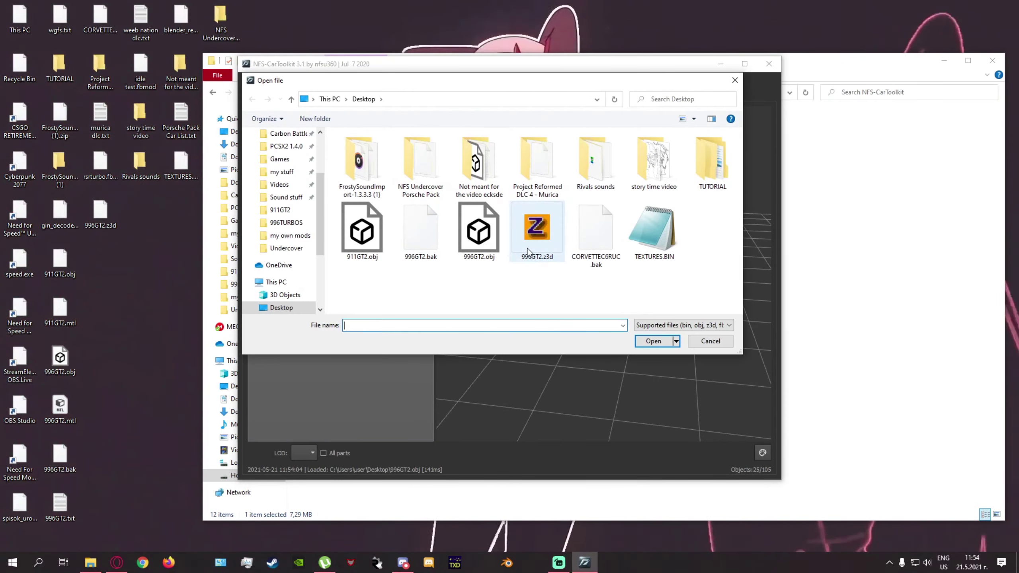
double_click(532, 234)
left_click_drag(681, 242, 610, 238)
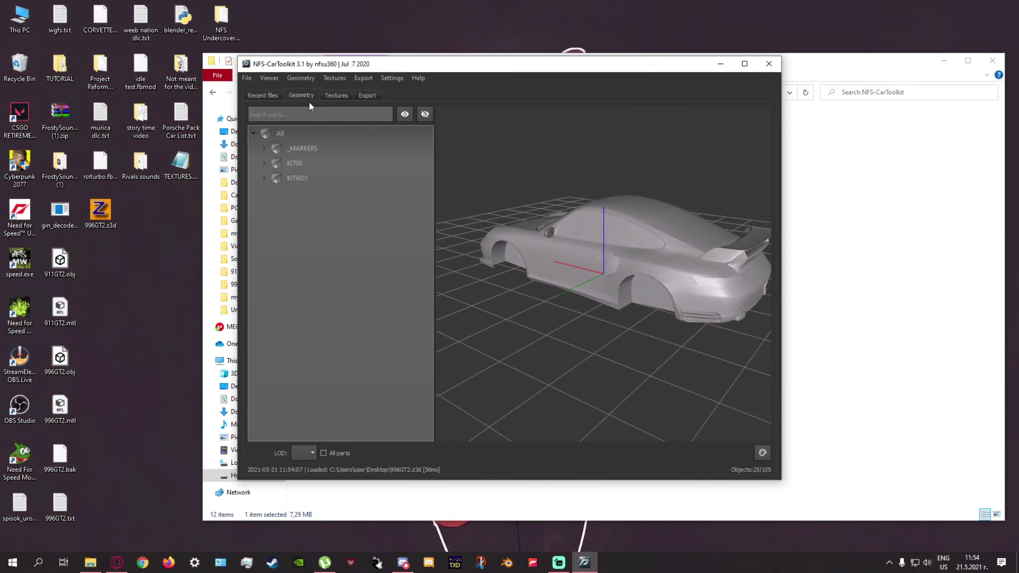
- Save the model over the existing 996GT2.z3d on the Desktop and close NFS-CarToolkit
key("ctrl+s")
key("Return")
key("Return")
key("Return")
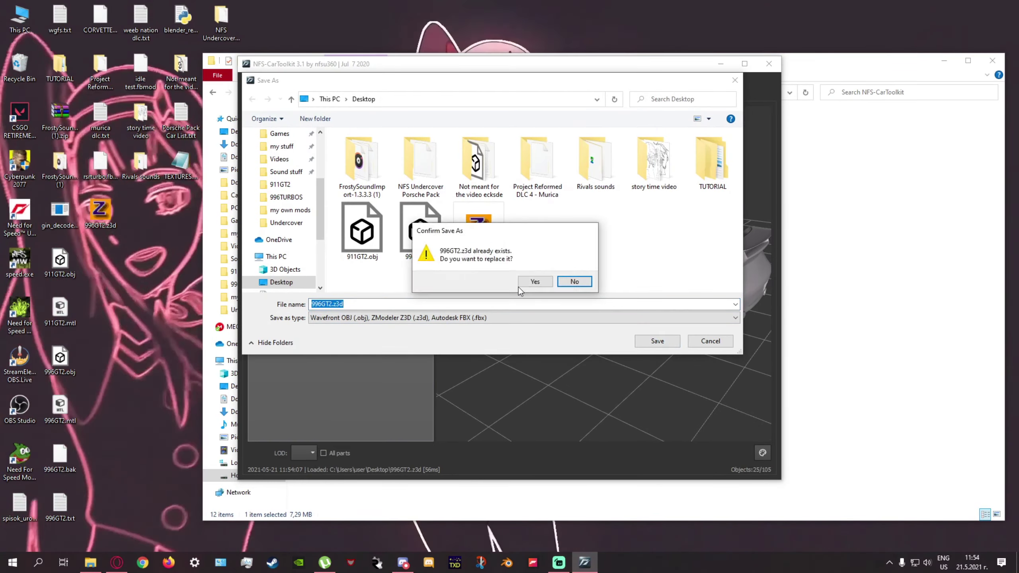
left_click(538, 282)
left_click(769, 64)
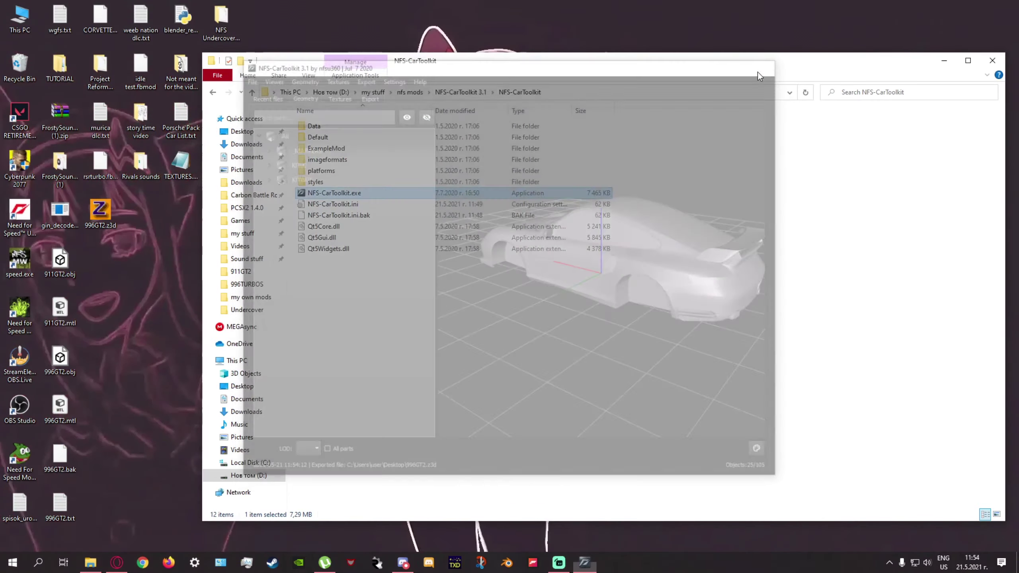
- Open 996GT2.txt from the Desktop and review its part names, position markers and materials lists
double_click(60, 504)
scroll(472, 276, "down", 15)
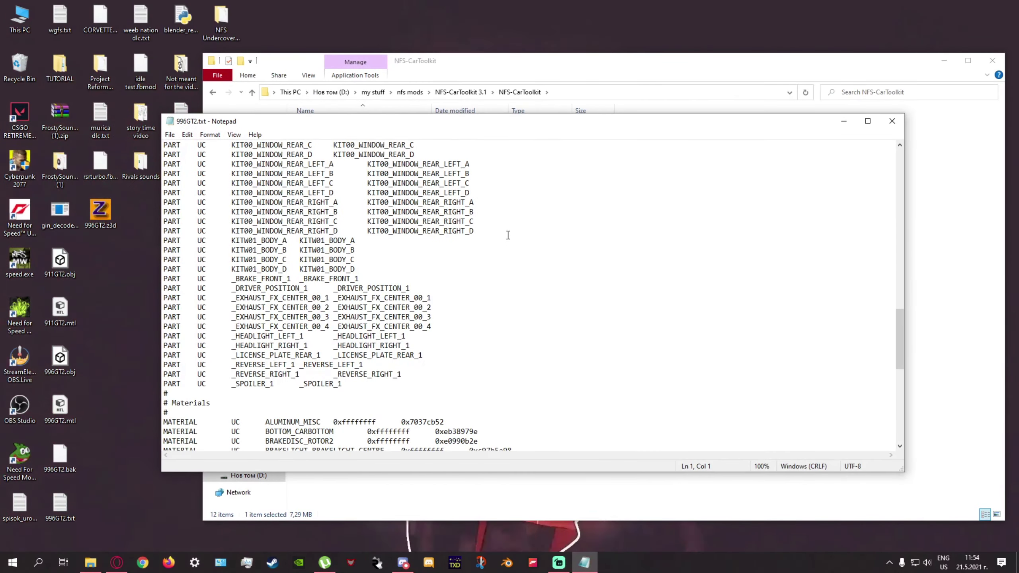
scroll(473, 276, "down", 7)
scroll(450, 337, "up", 14)
scroll(450, 337, "down", 1)
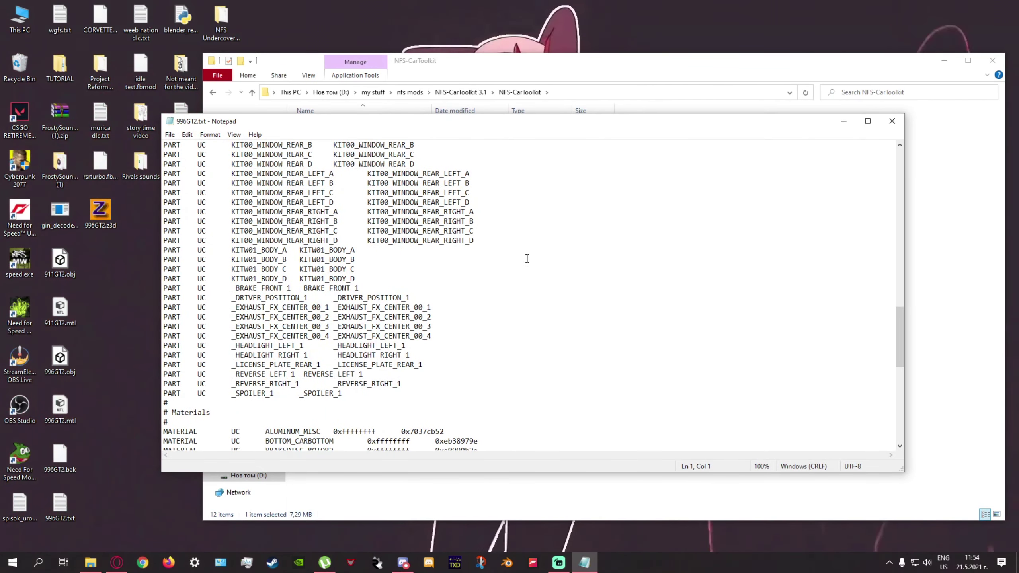
scroll(529, 257, "up", 20)
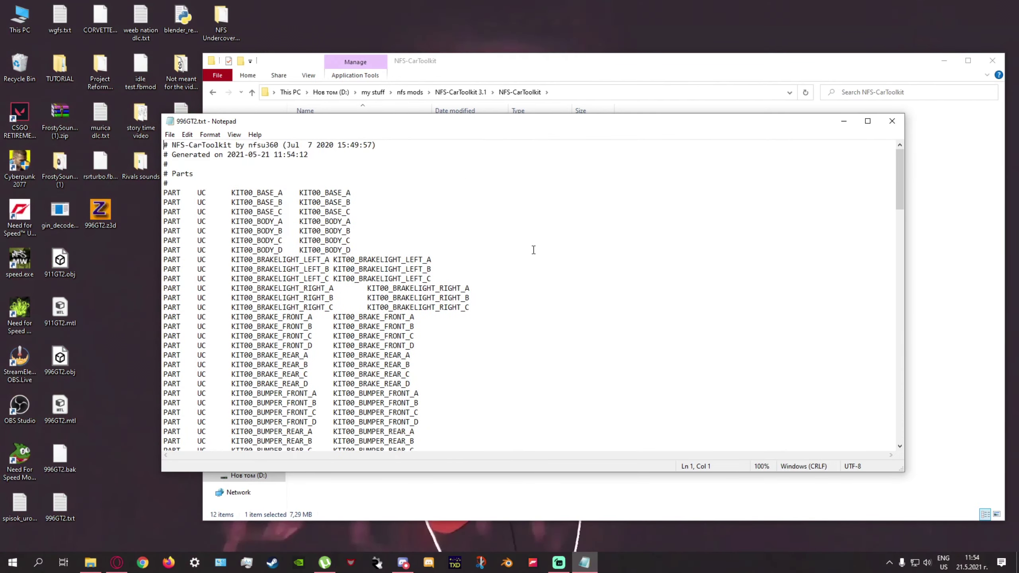
scroll(531, 247, "down", 20)
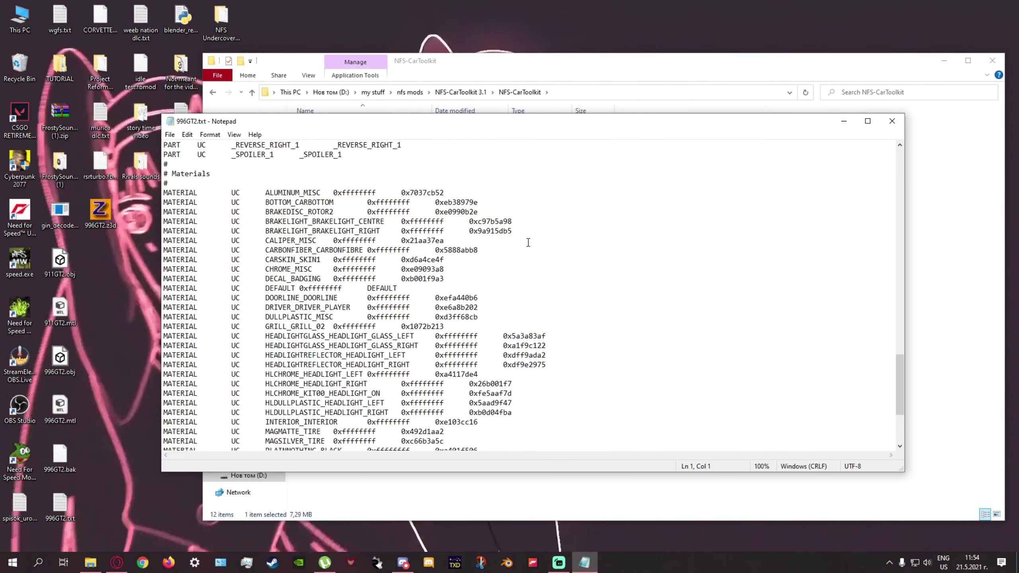
scroll(528, 243, "up", 4)
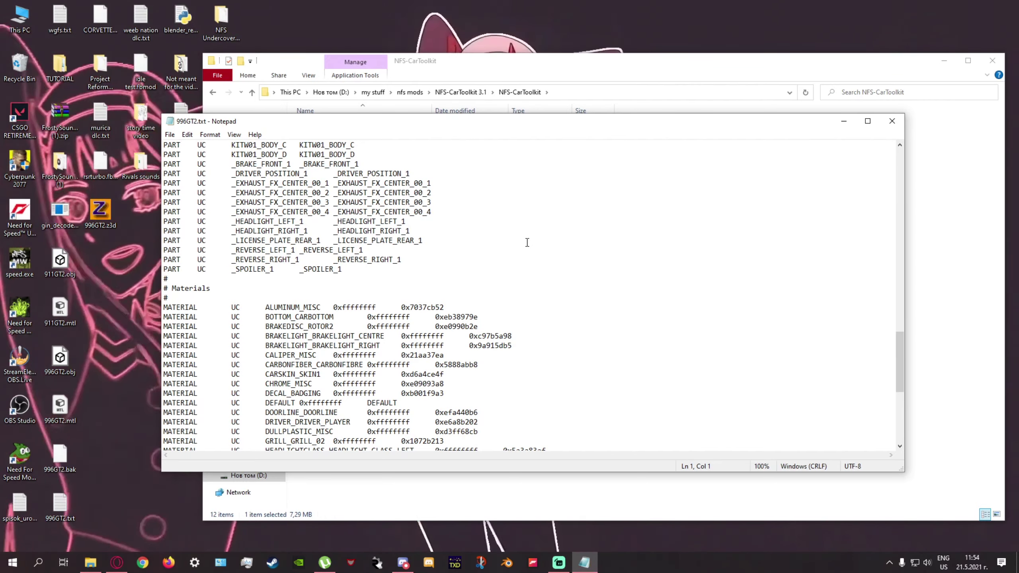
left_click(569, 561)
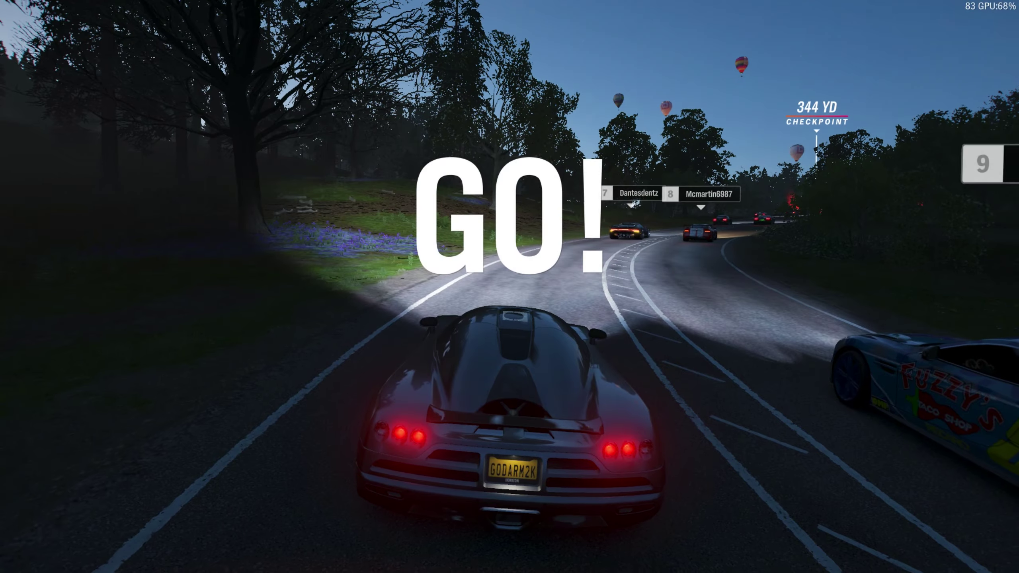
key("w")
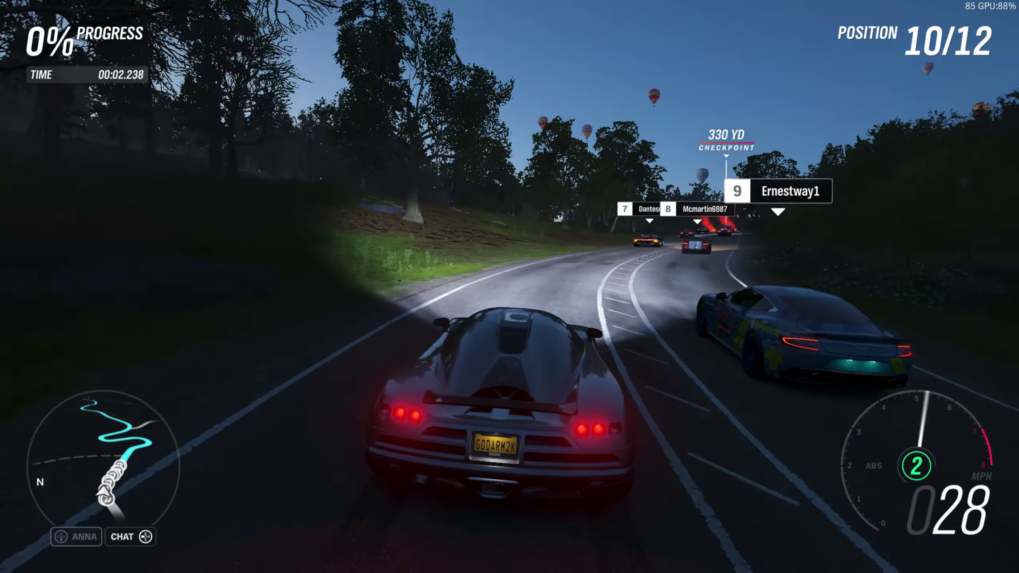
key("w")
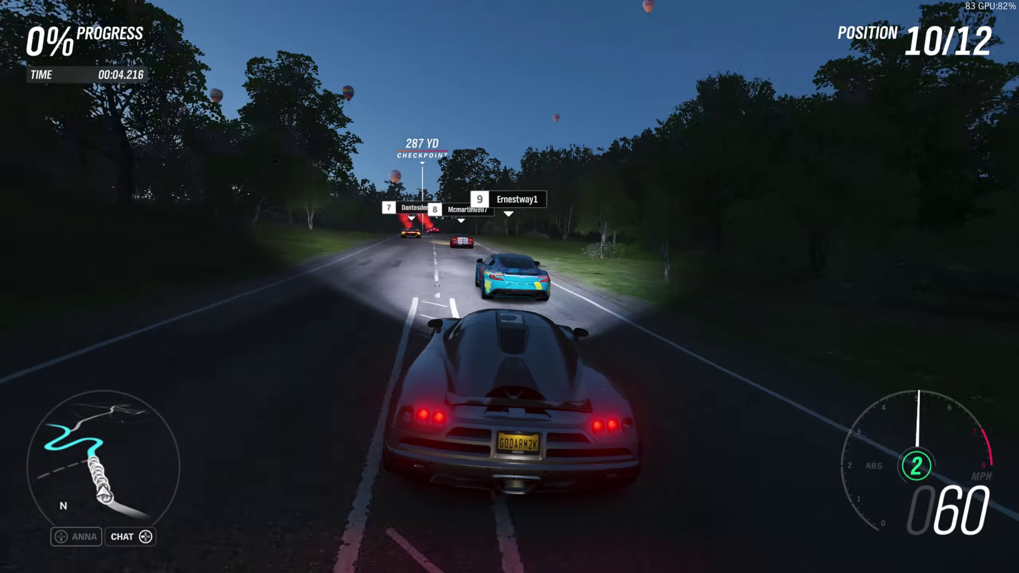
key("w")
key("a")
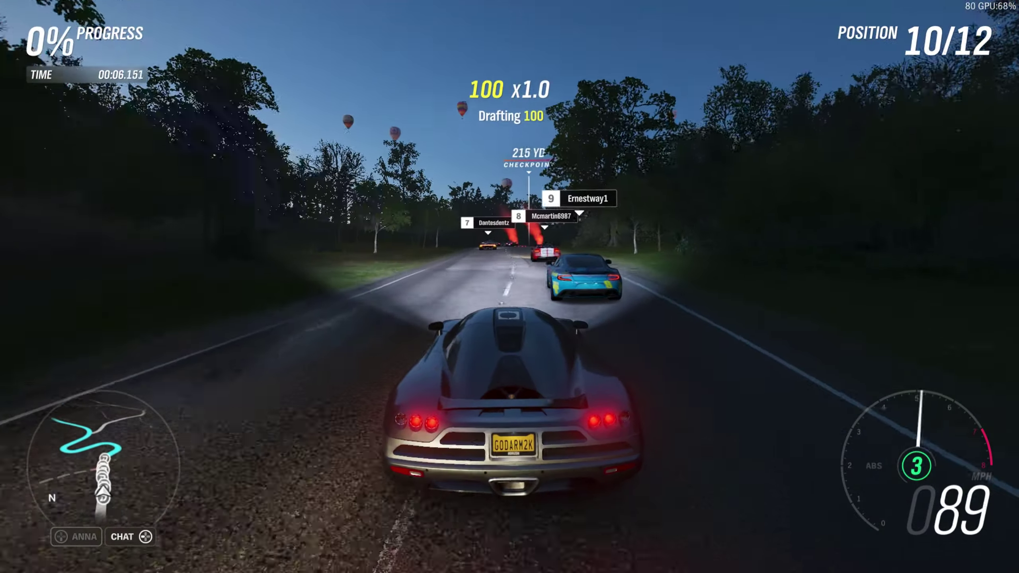
key("w")
key("d")
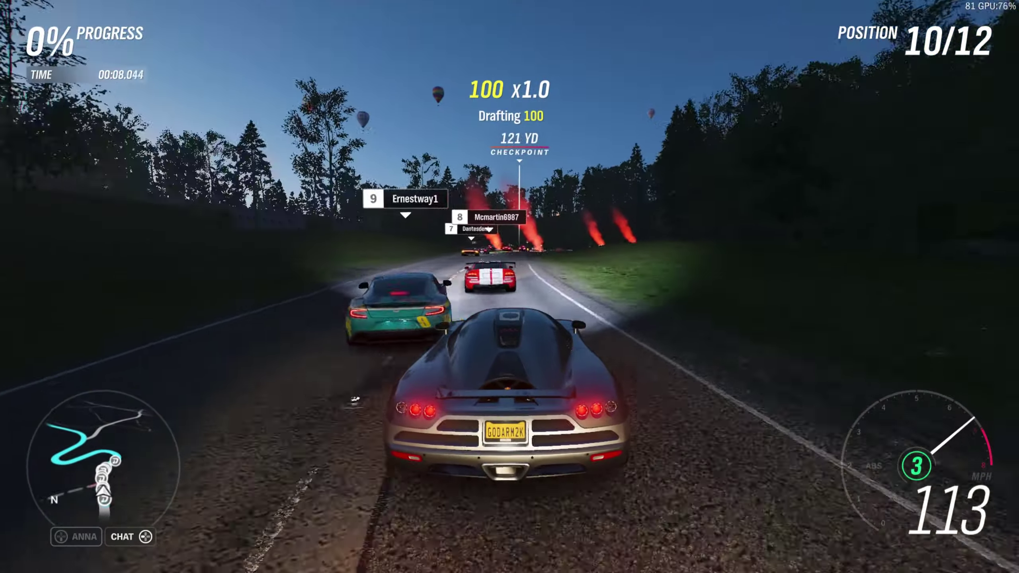
key("w")
key("d")
key("s")
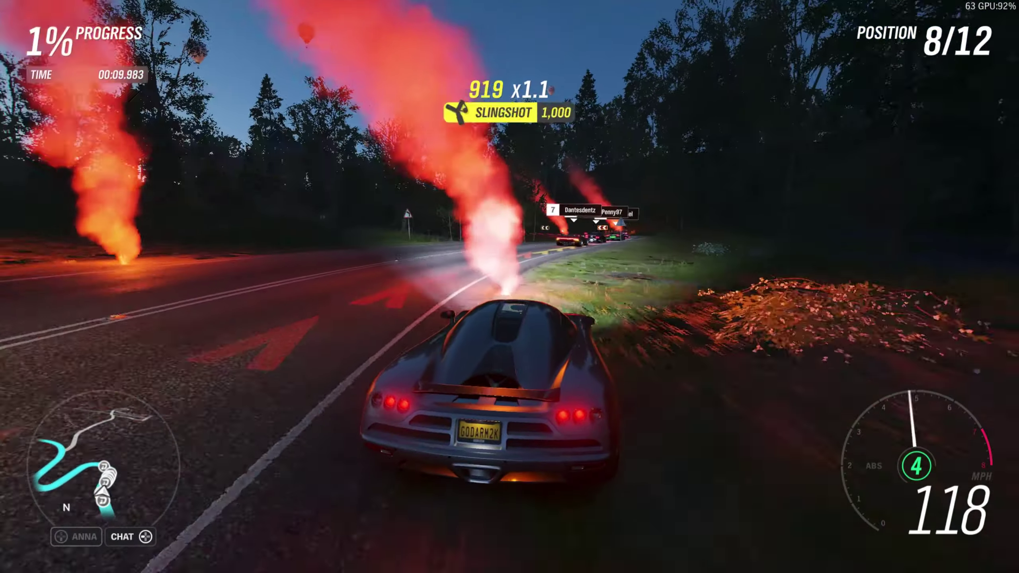
key("s")
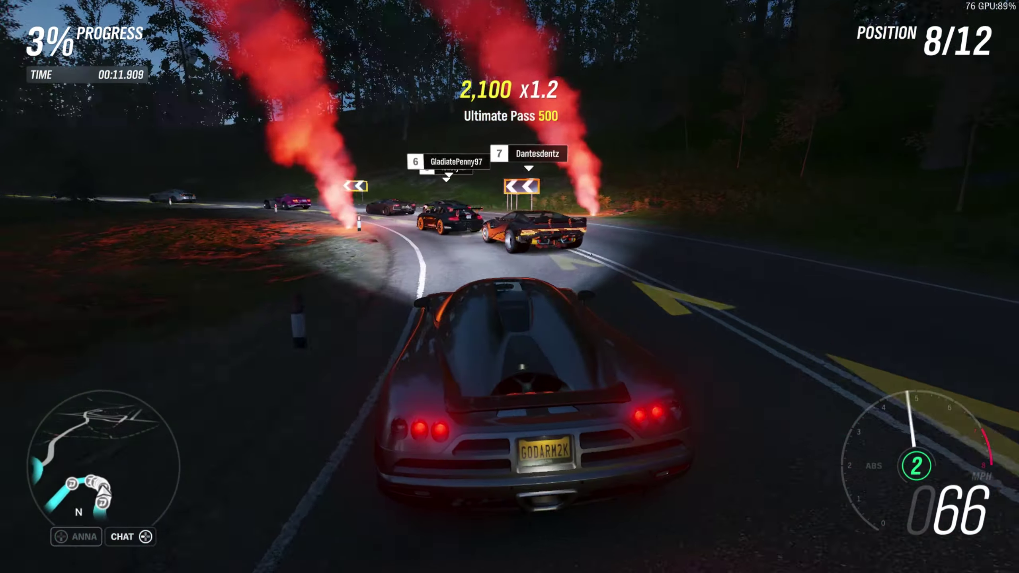